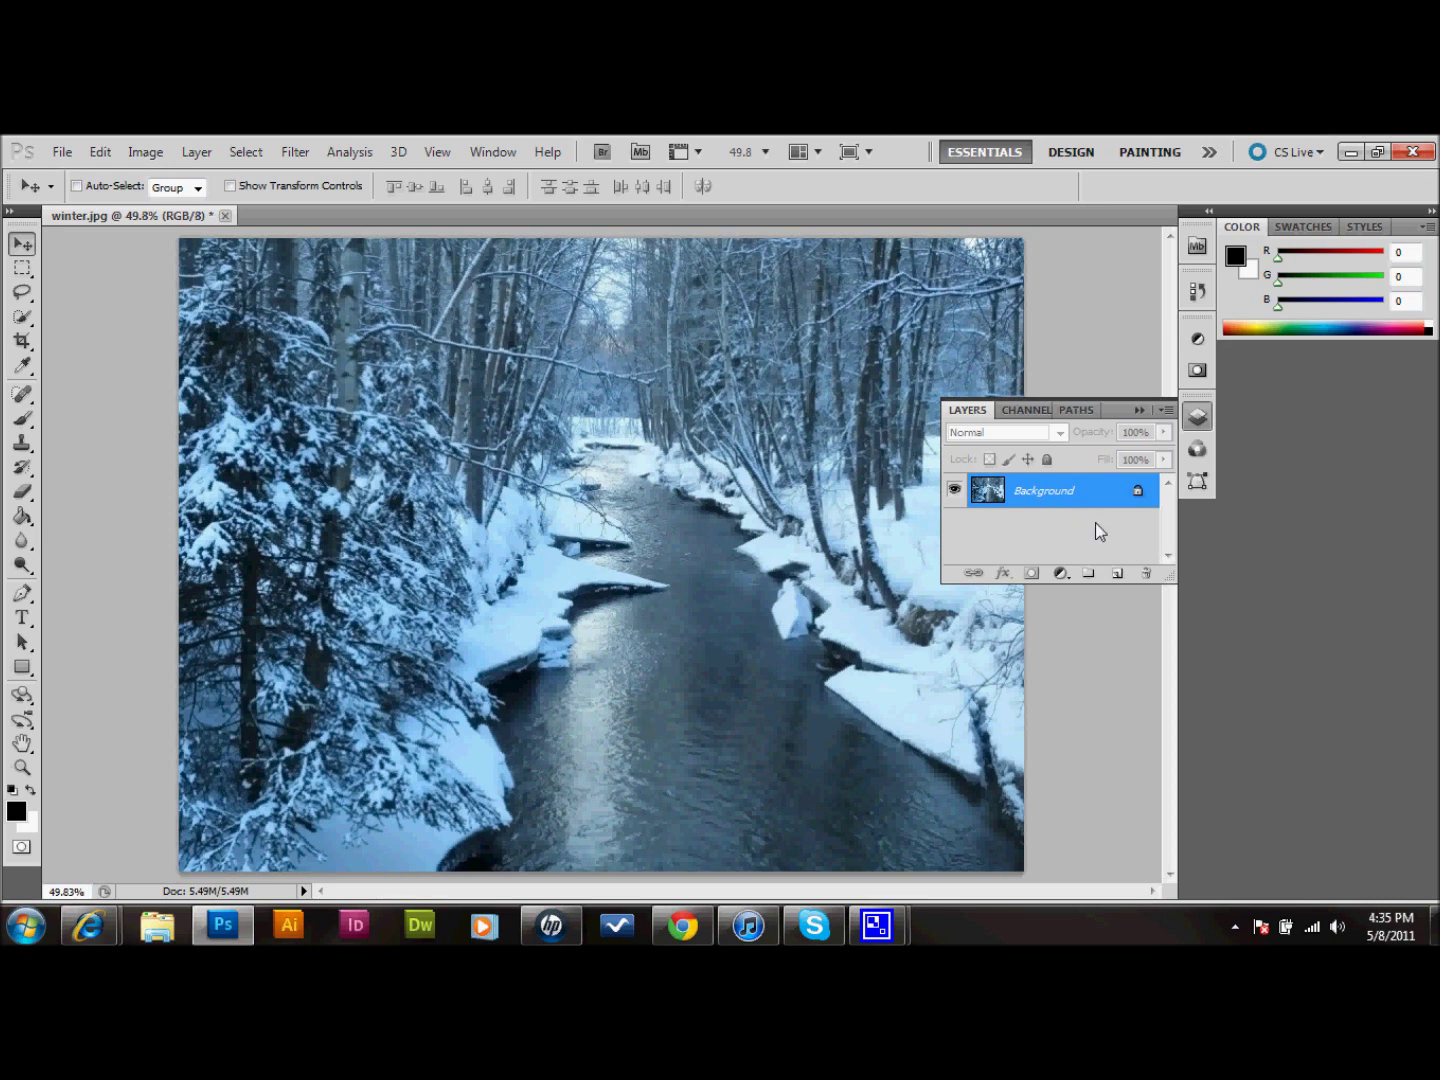
Add a new empty layer above the photo and rename it 'snow'.
click(1117, 575)
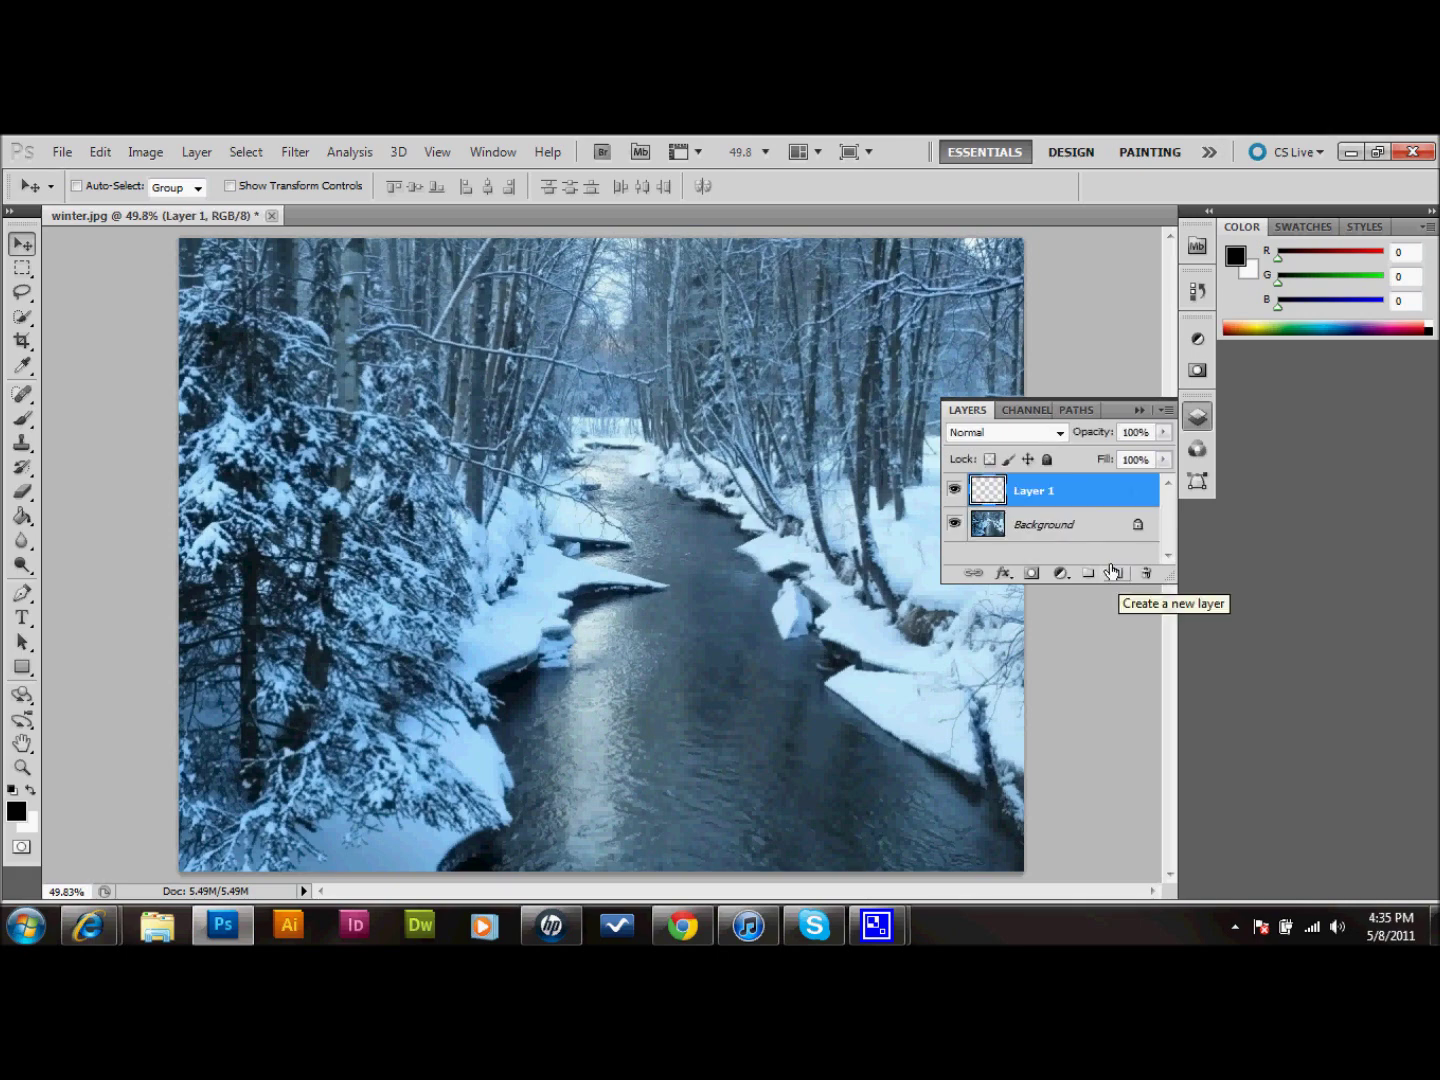
double_click(1036, 504)
key(Escape)
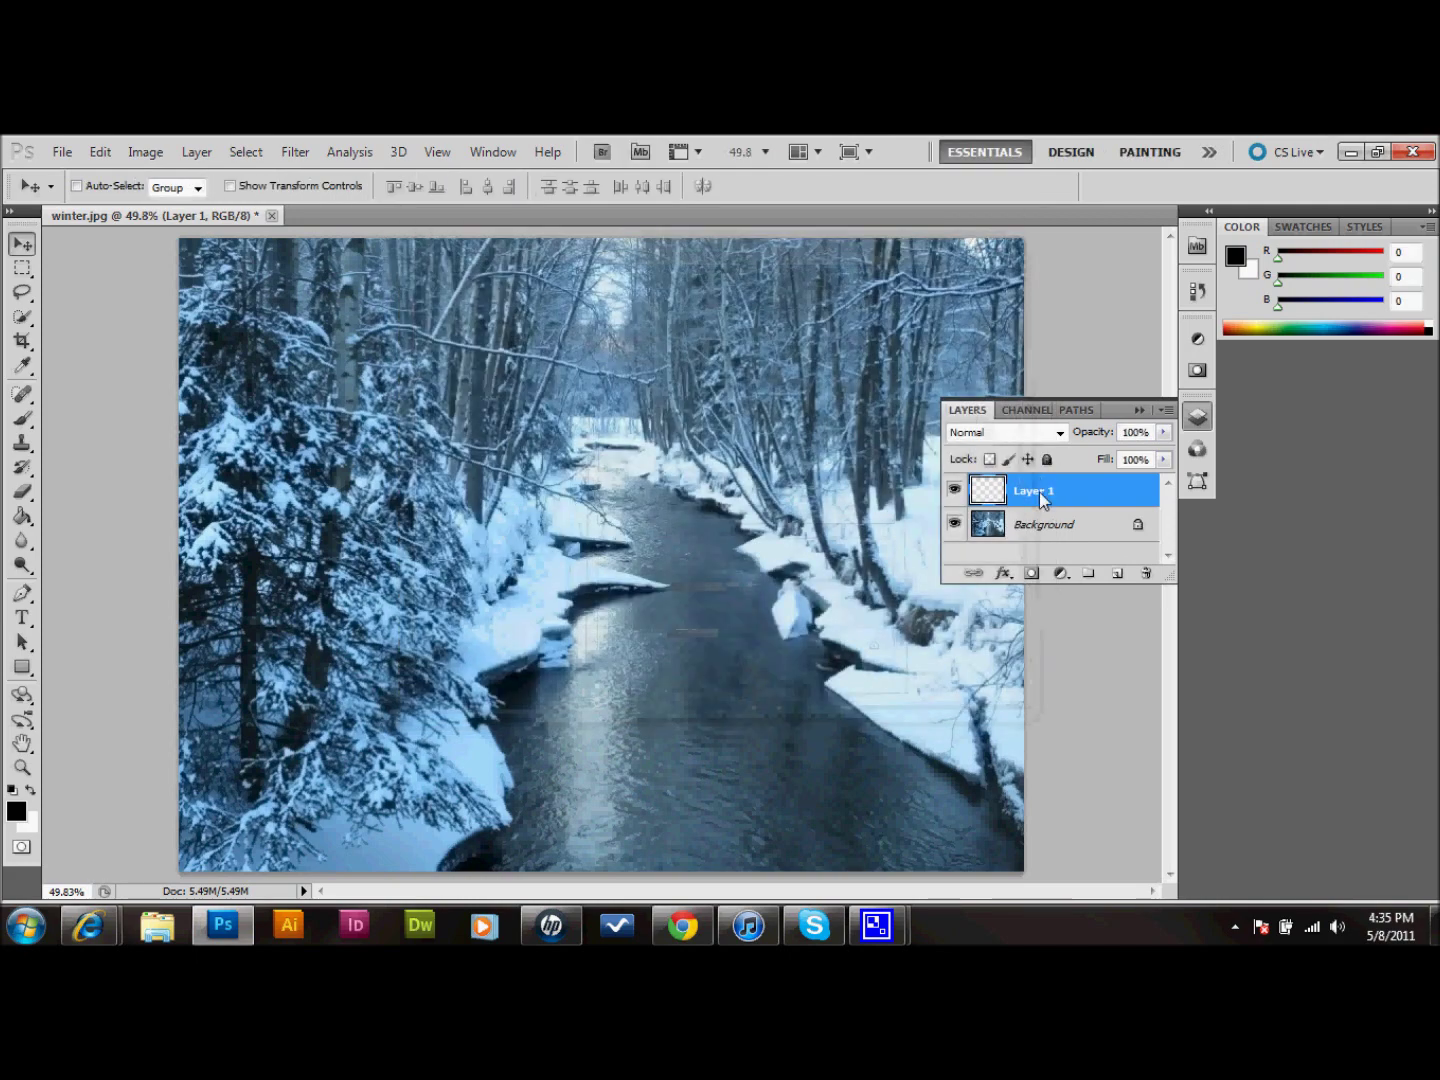
double_click(1040, 491)
text(snow)
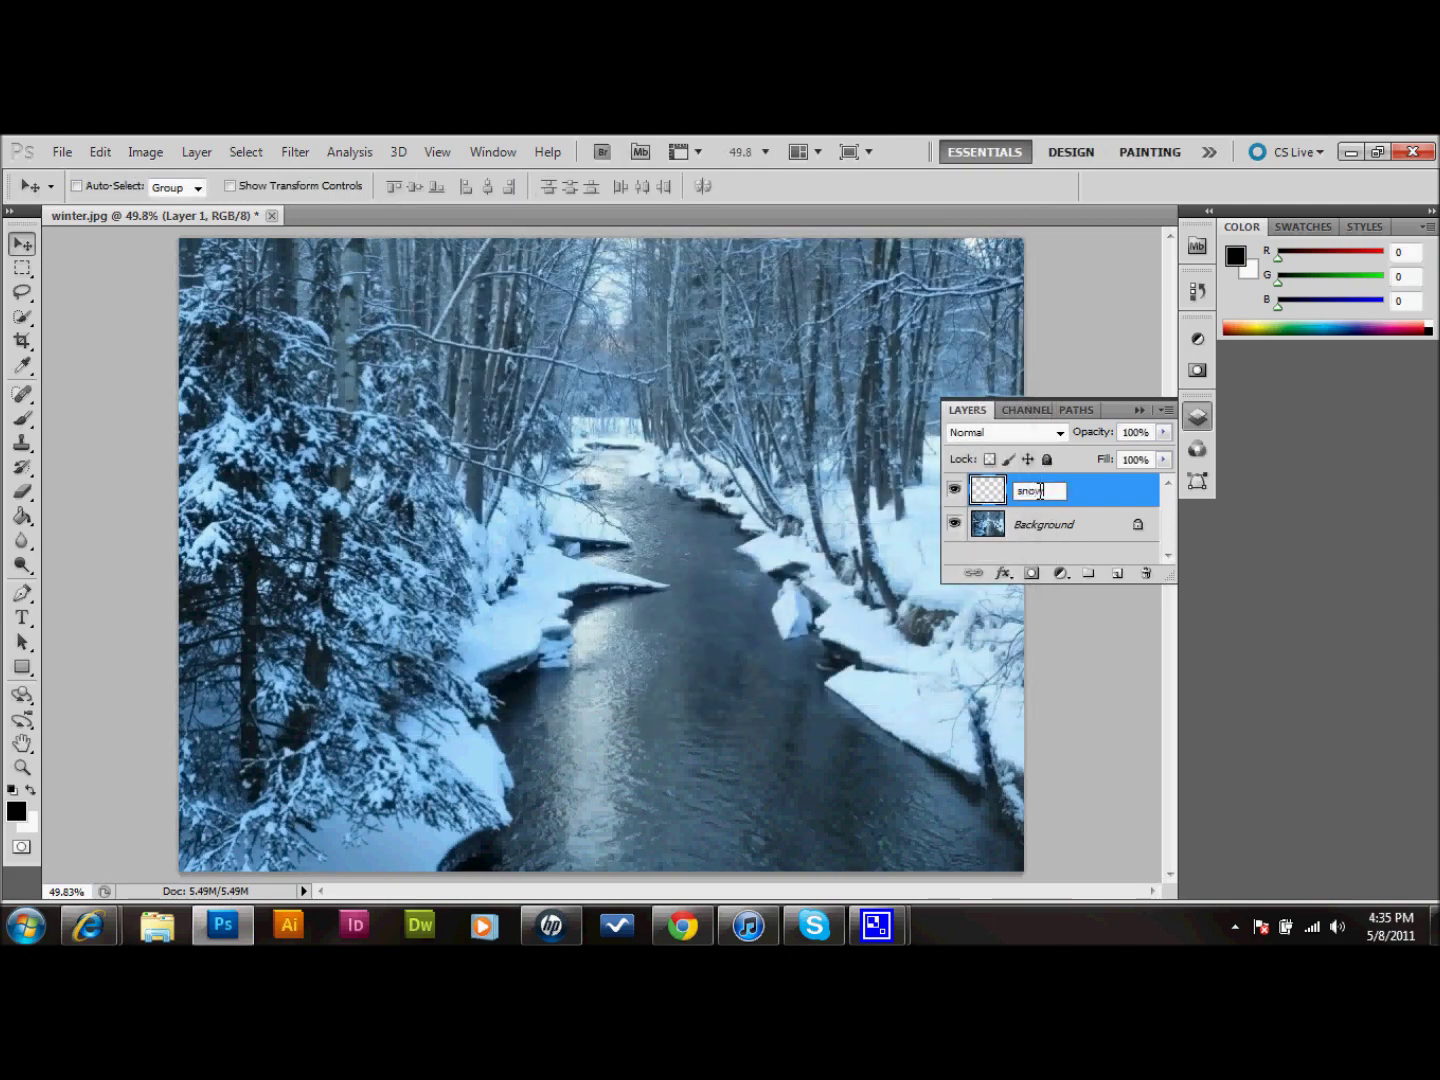
key(Return)
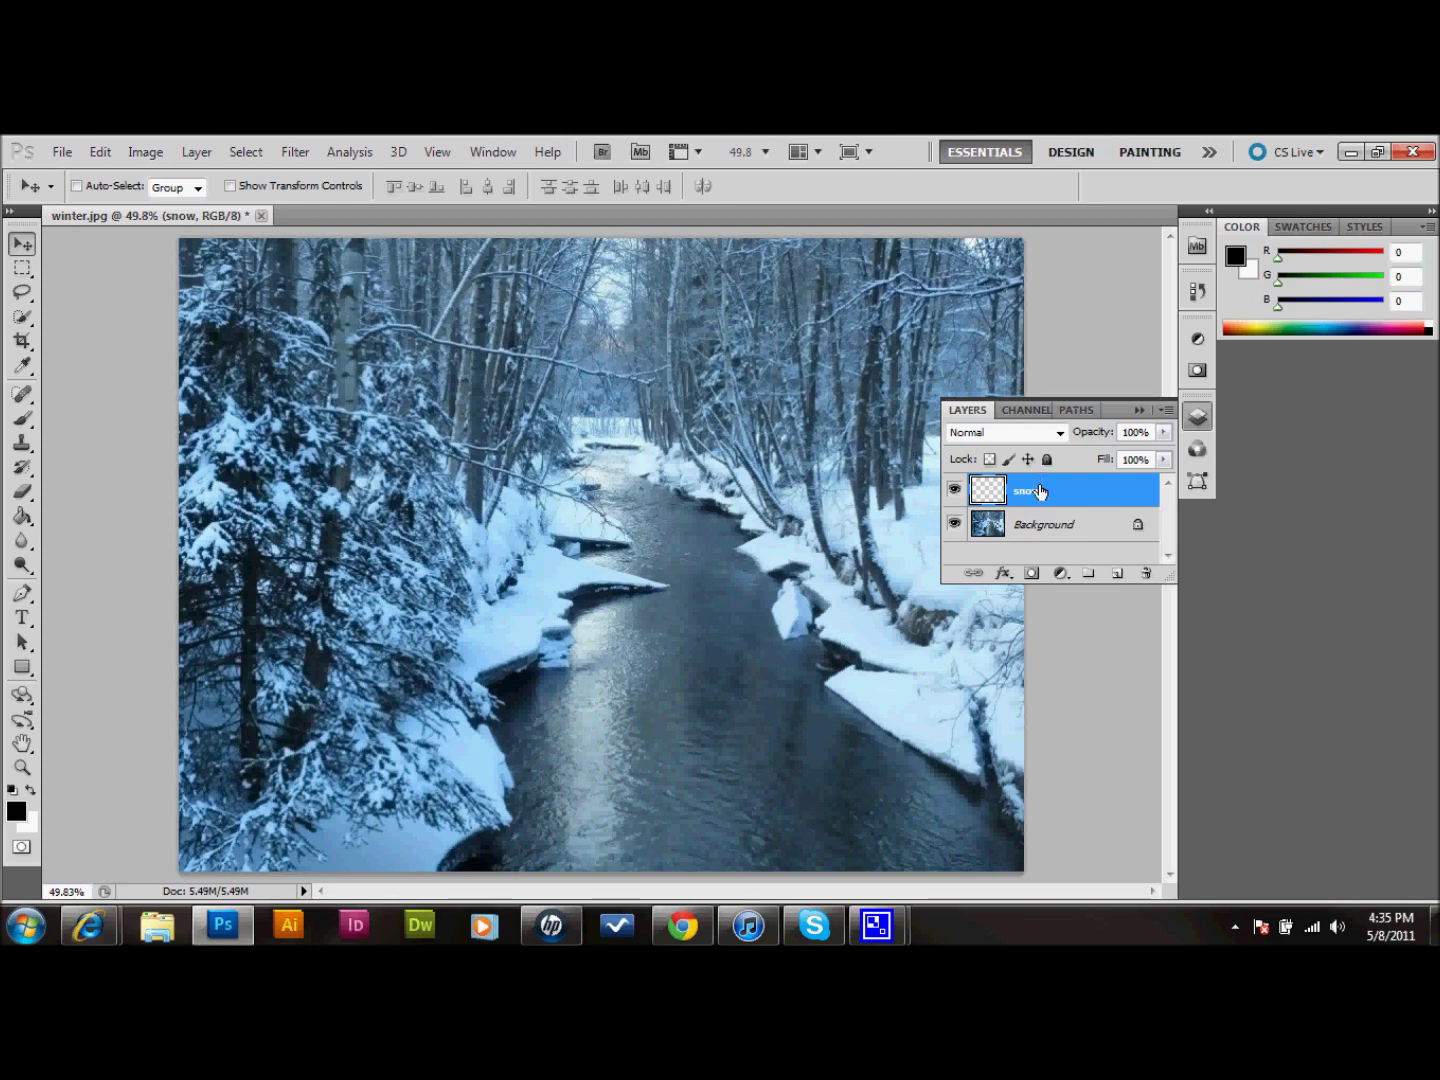
Swap the foreground and background colours, ending with black as the foreground, and bring up Fill.
click(31, 791)
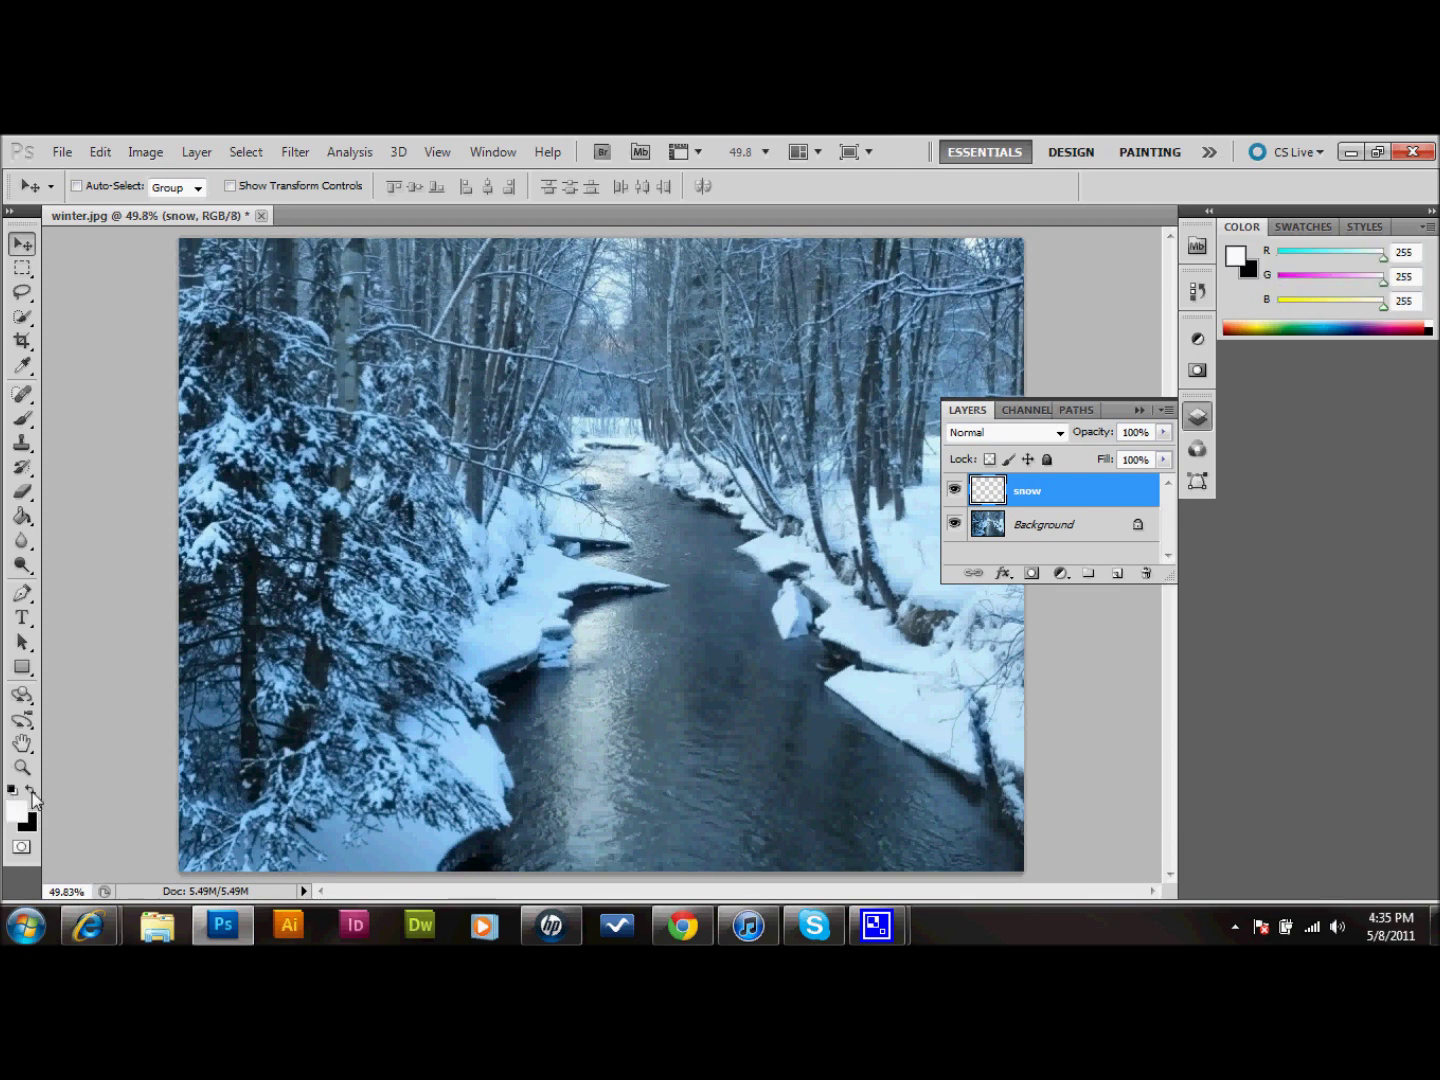
click(31, 791)
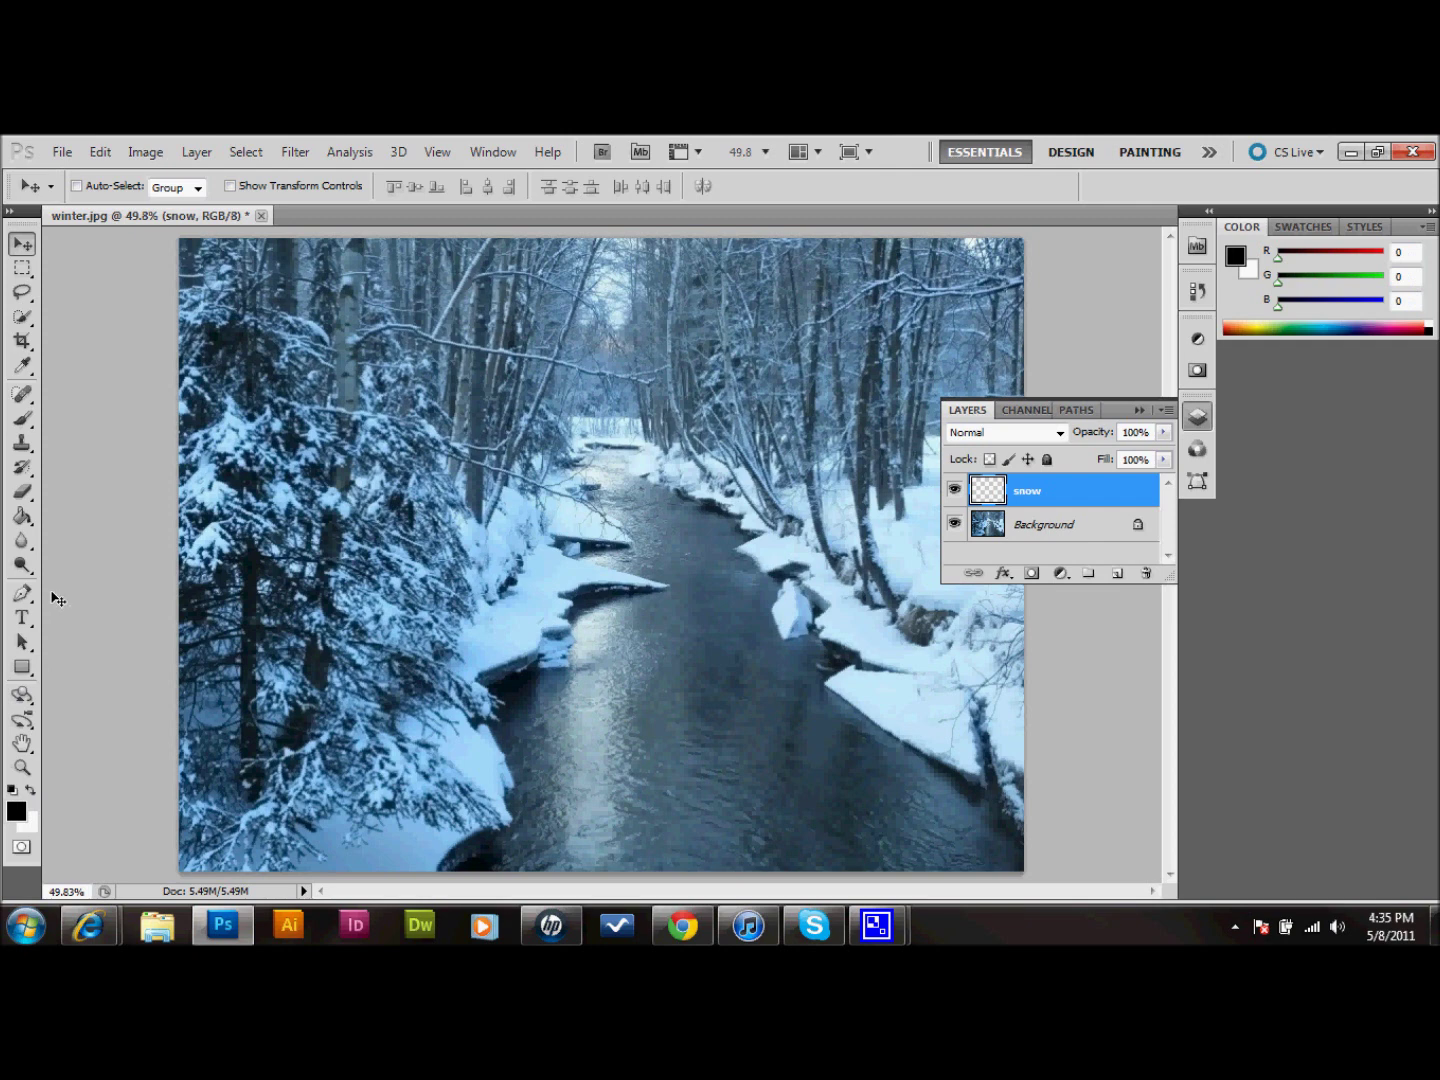
key(x)
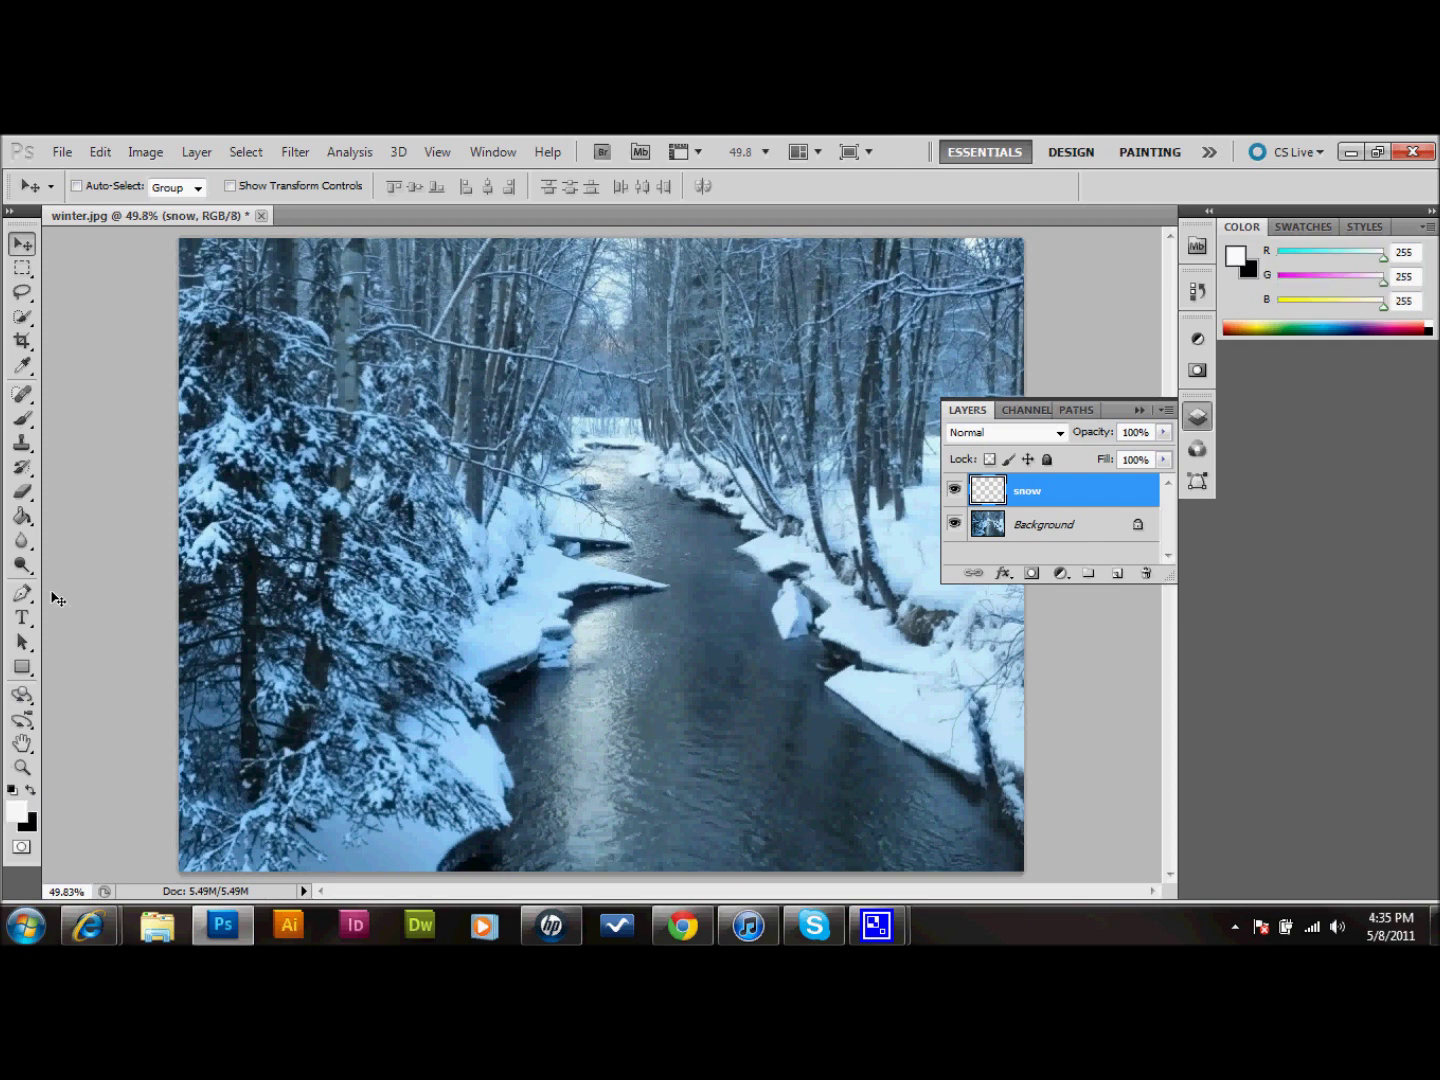
key(x)
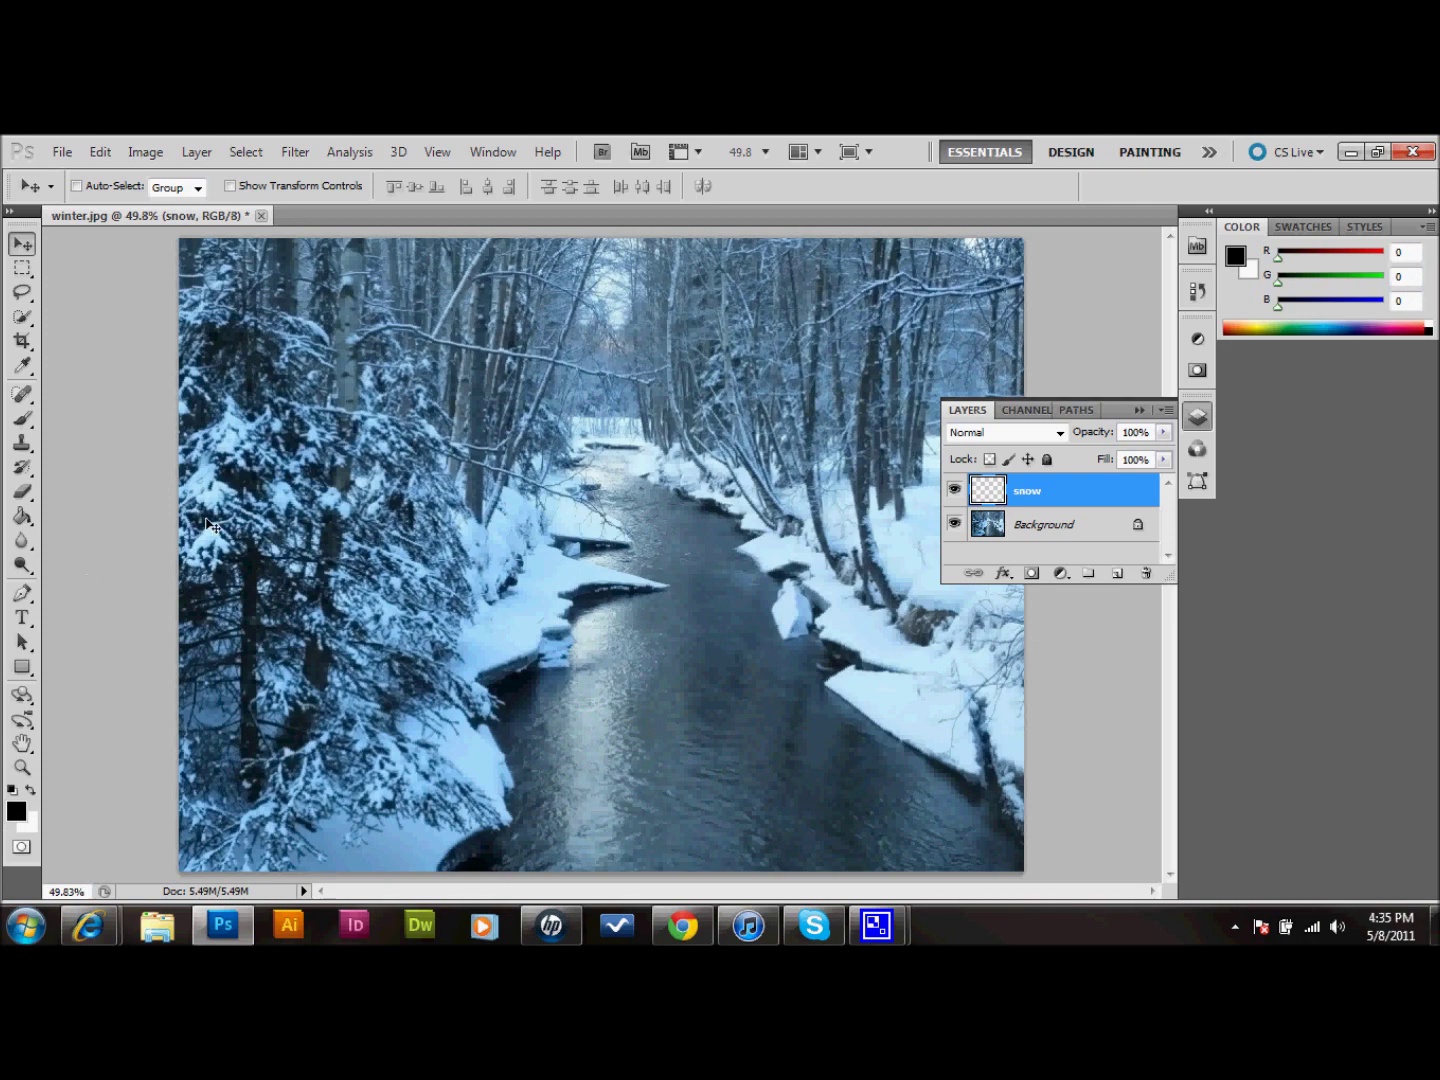
click(101, 152)
Fill the snow layer with the black foreground colour.
click(150, 450)
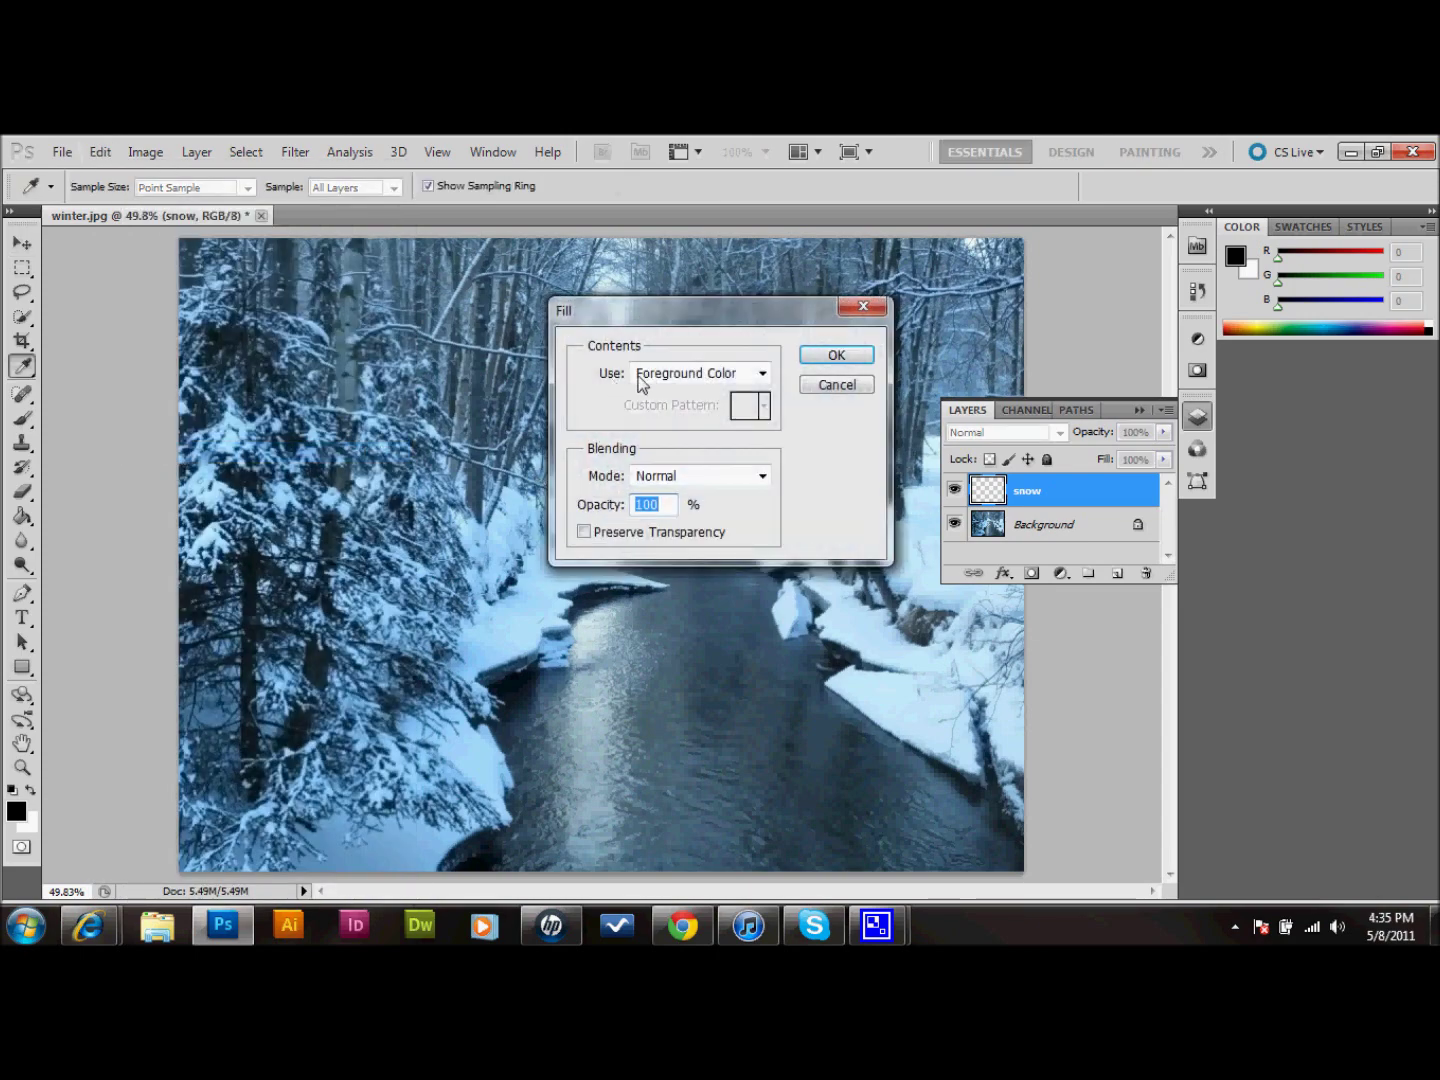
click(839, 356)
key(v)
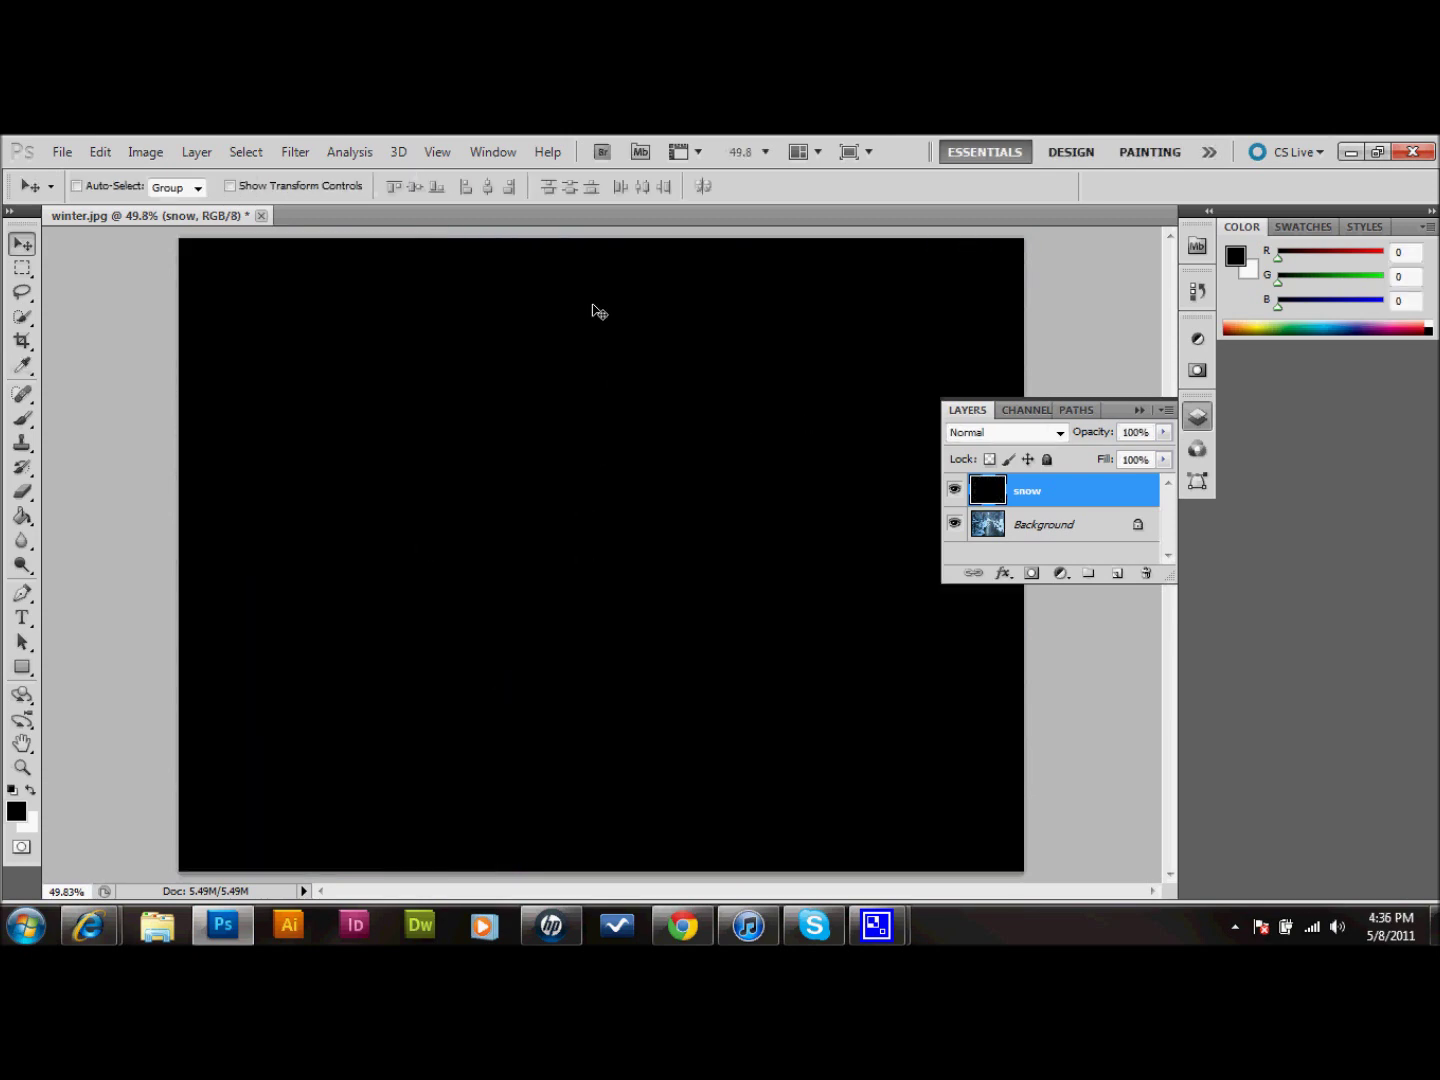
Add 150% Gaussian monochromatic noise to the snow layer.
click(296, 152)
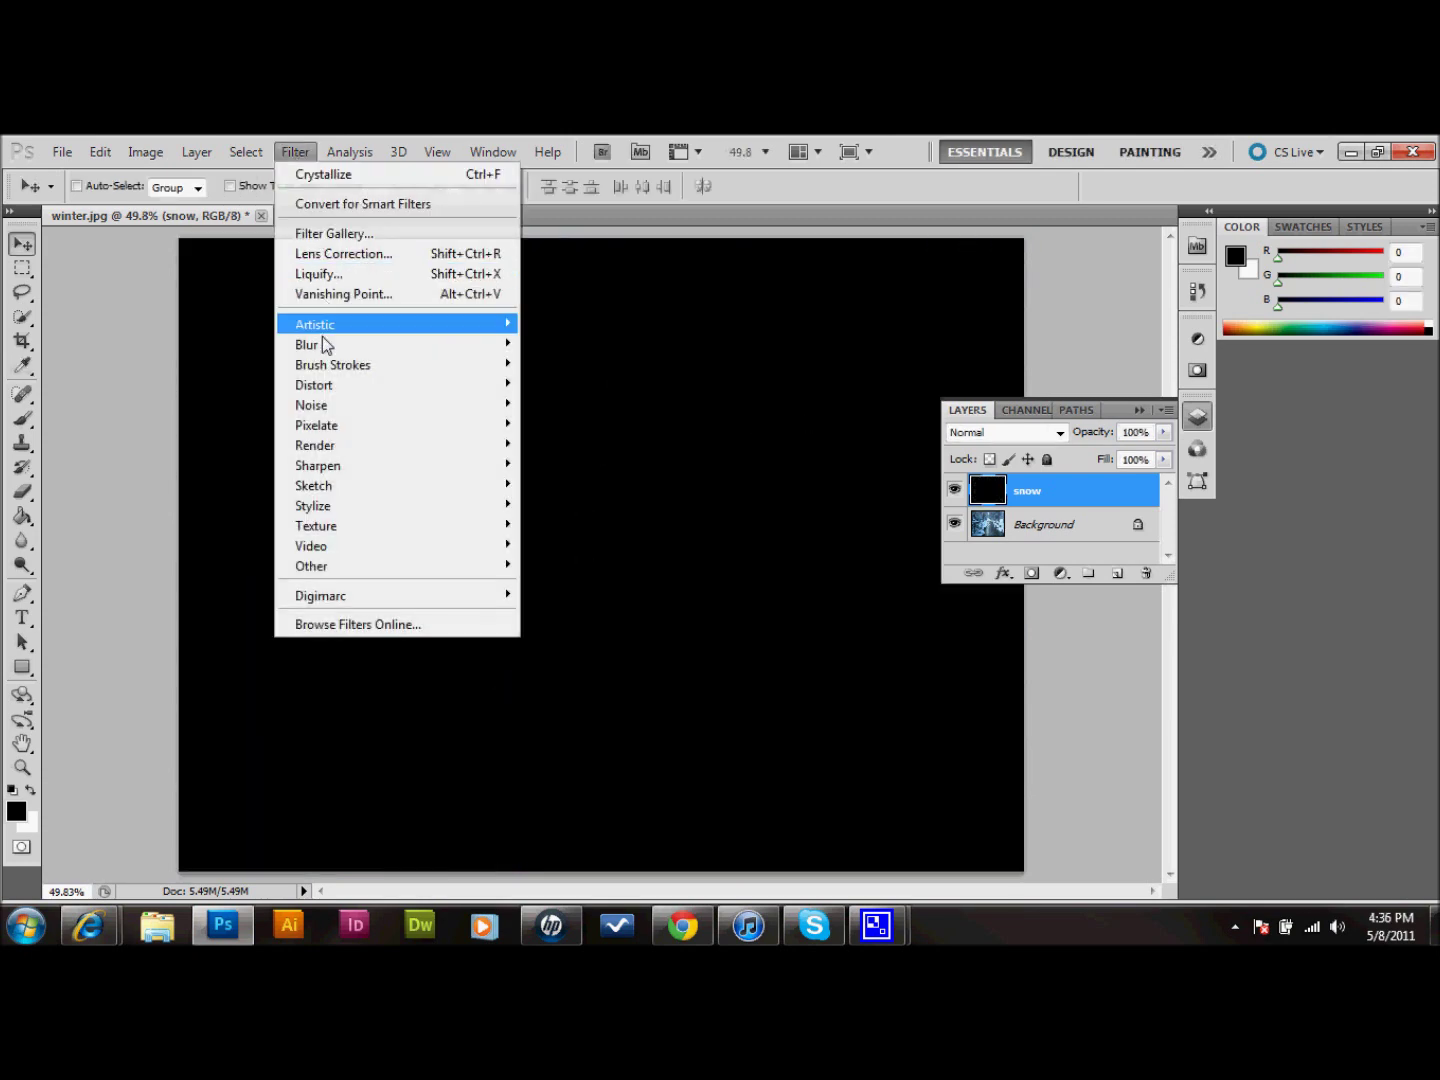
mouse_move(354, 405)
click(560, 404)
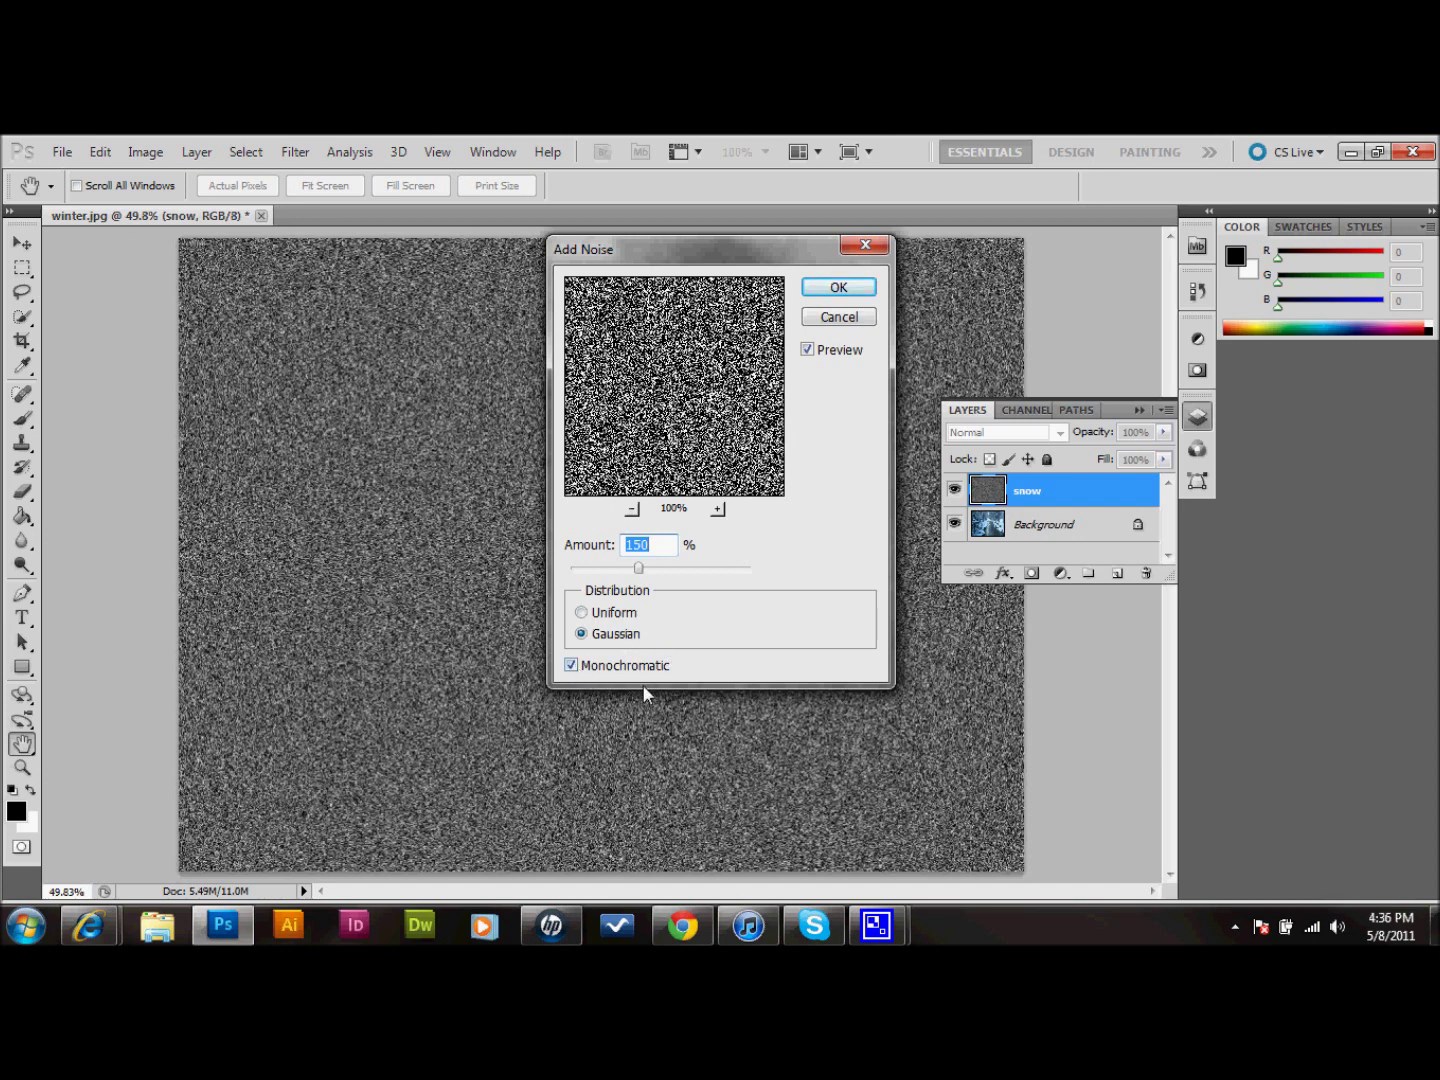
click(838, 289)
key(v)
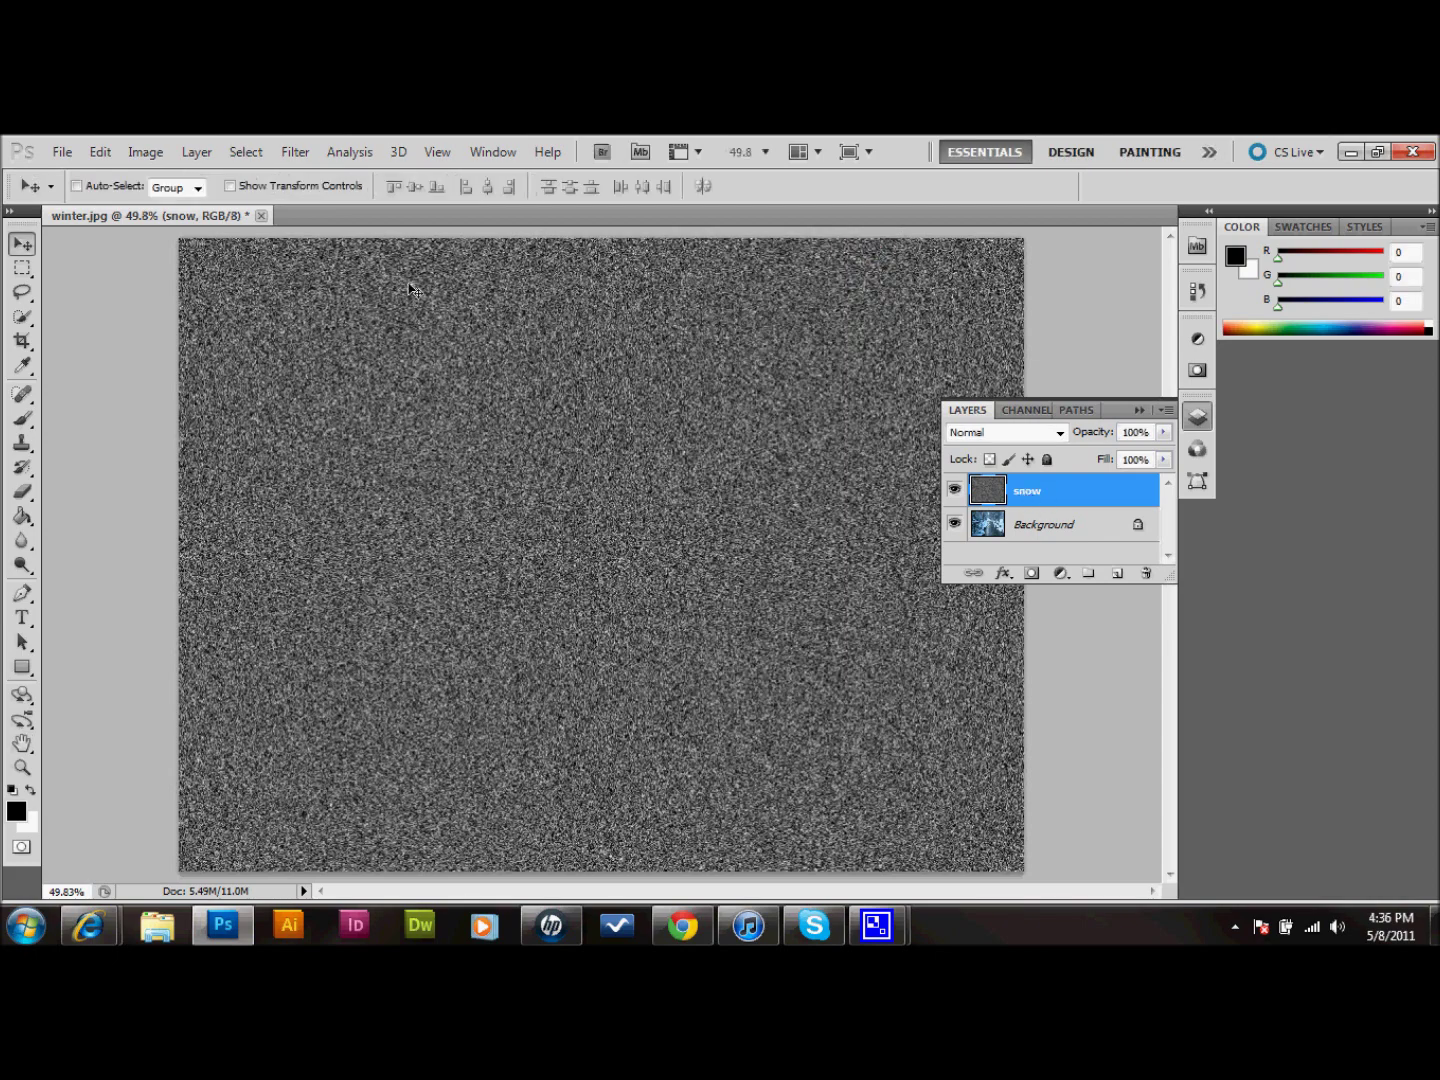
Soften the noise with Blur More.
click(299, 154)
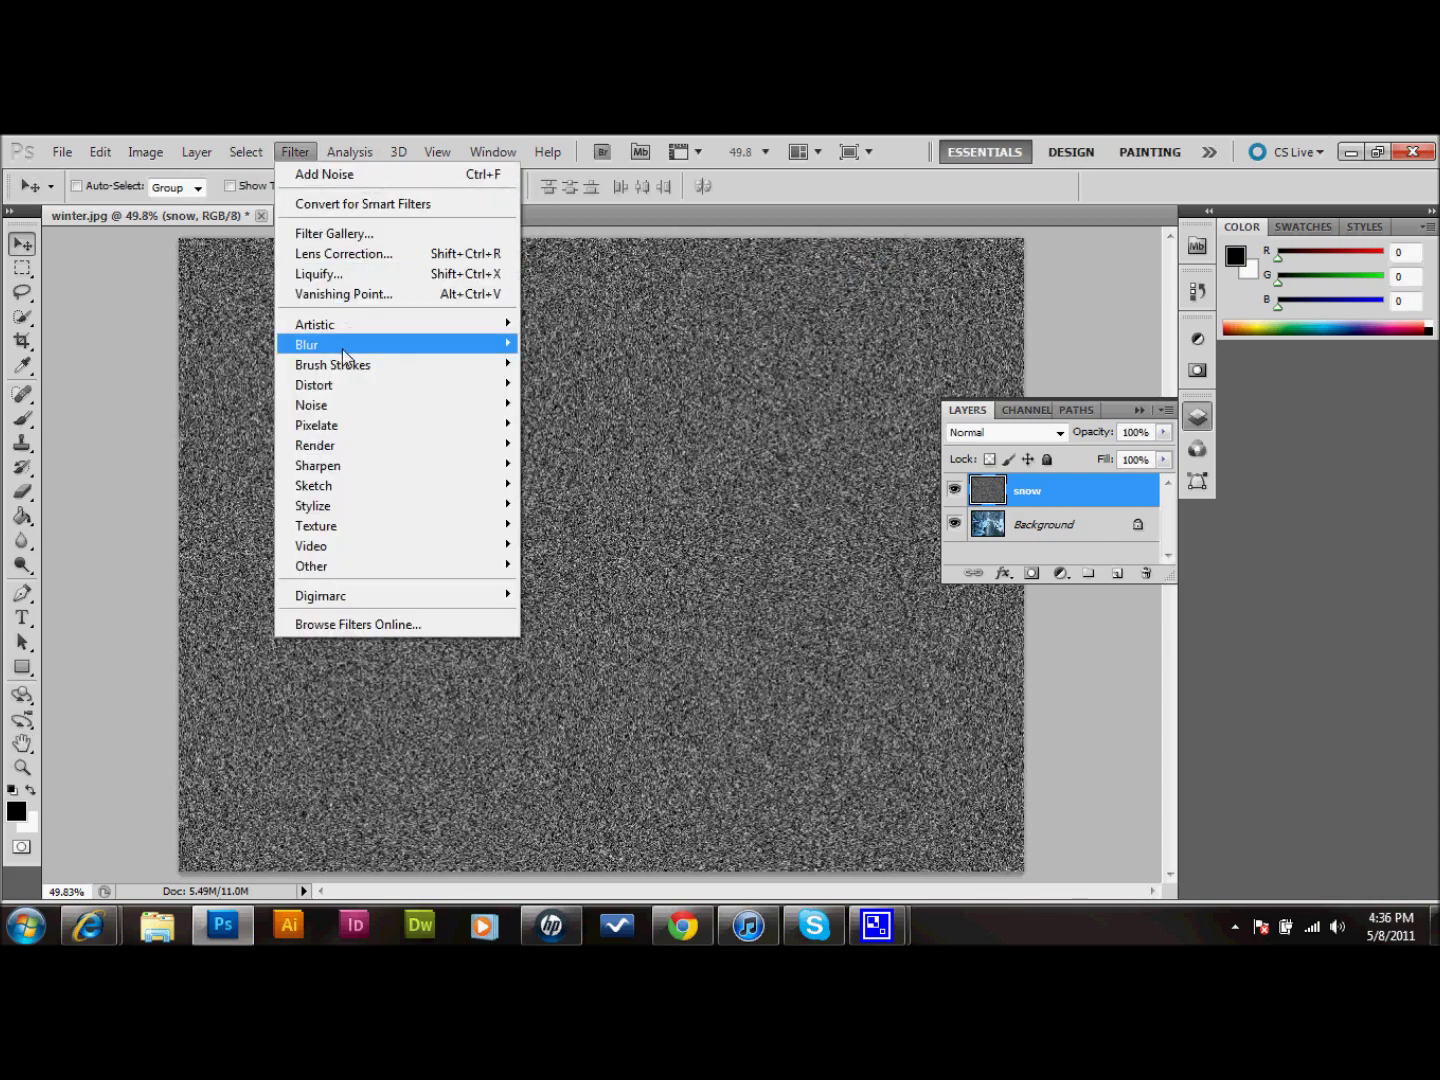
mouse_move(356, 350)
click(552, 386)
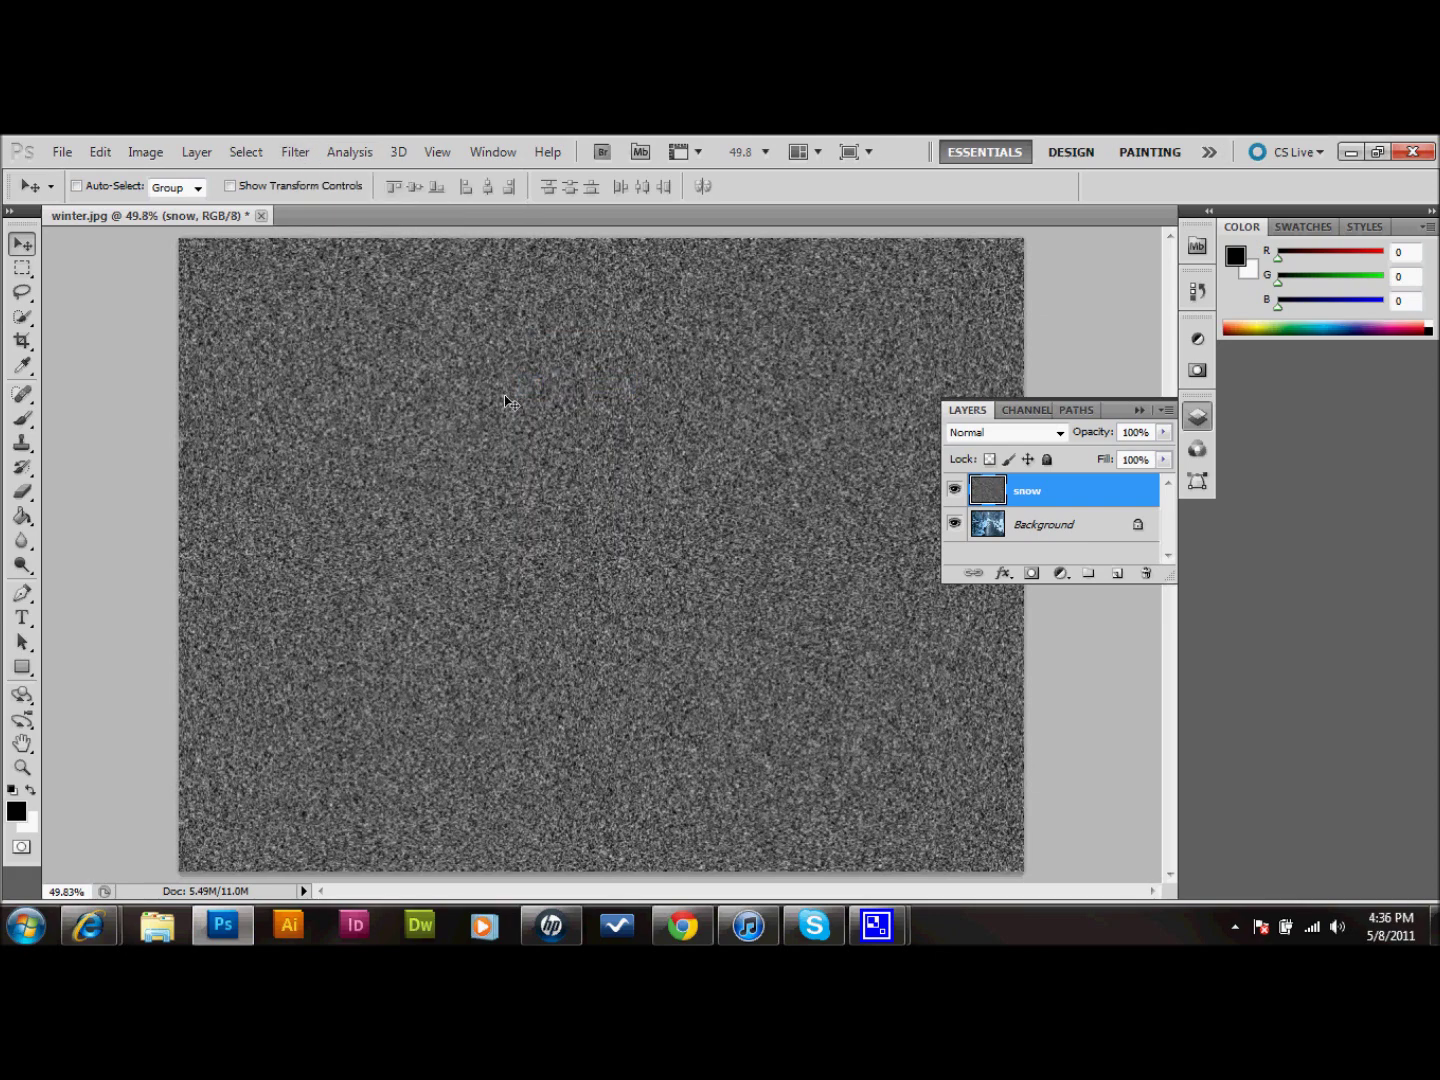
Apply Levels with input values 125, 1.00, 161, leaving sparse white specks on black.
click(159, 156)
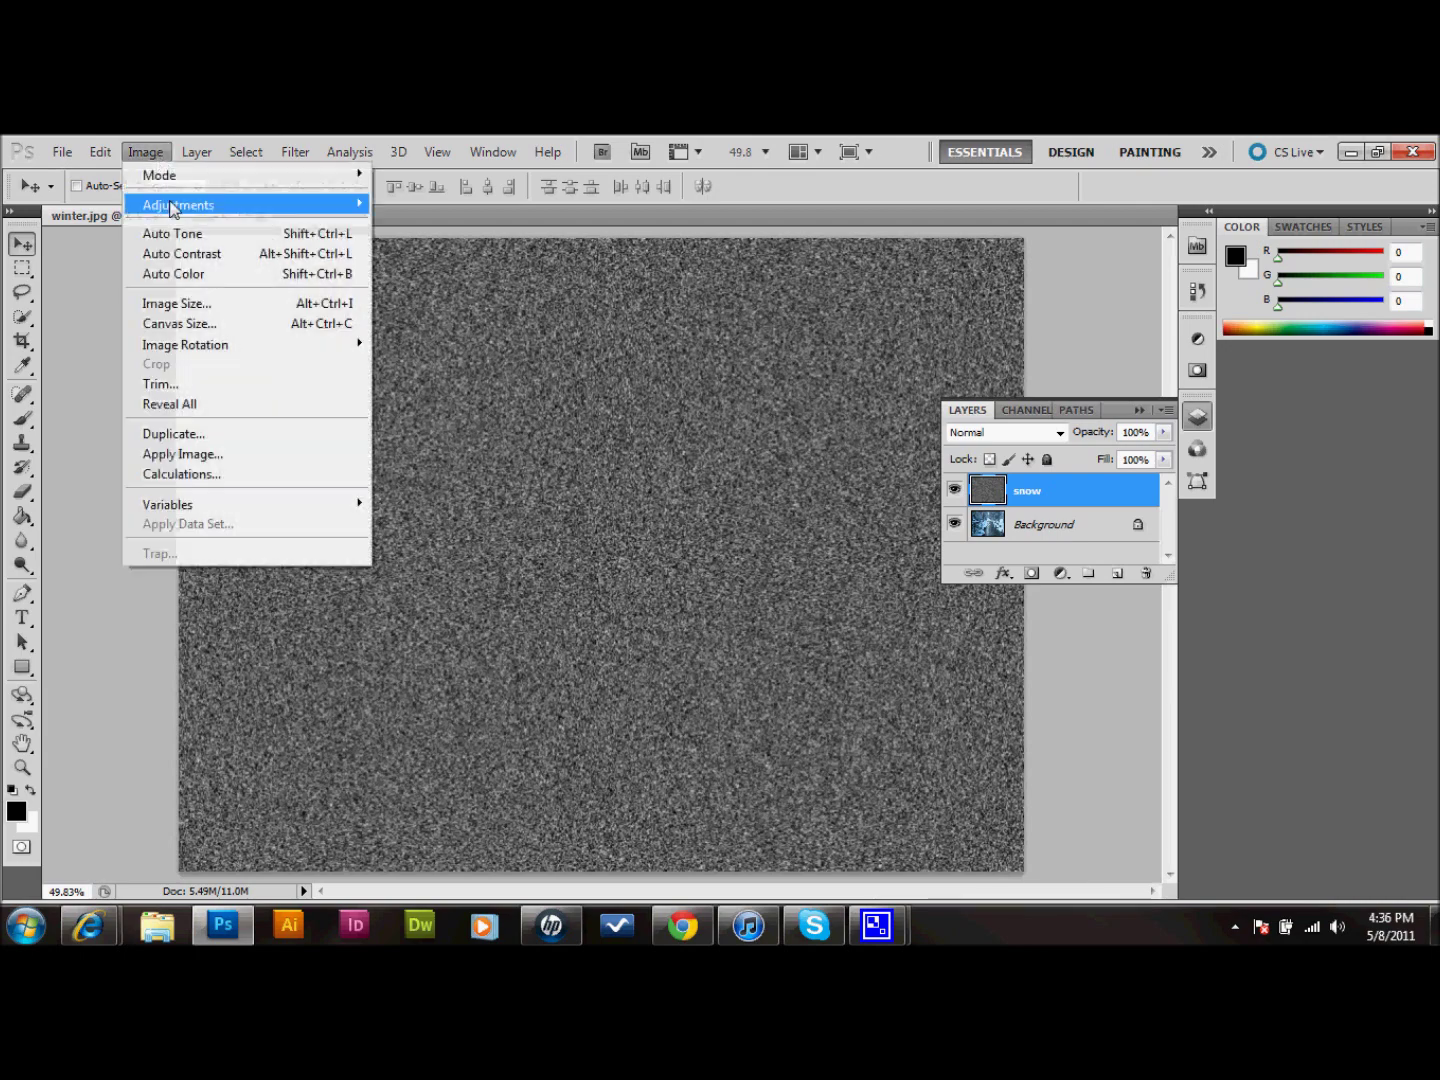
mouse_move(172, 206)
click(400, 225)
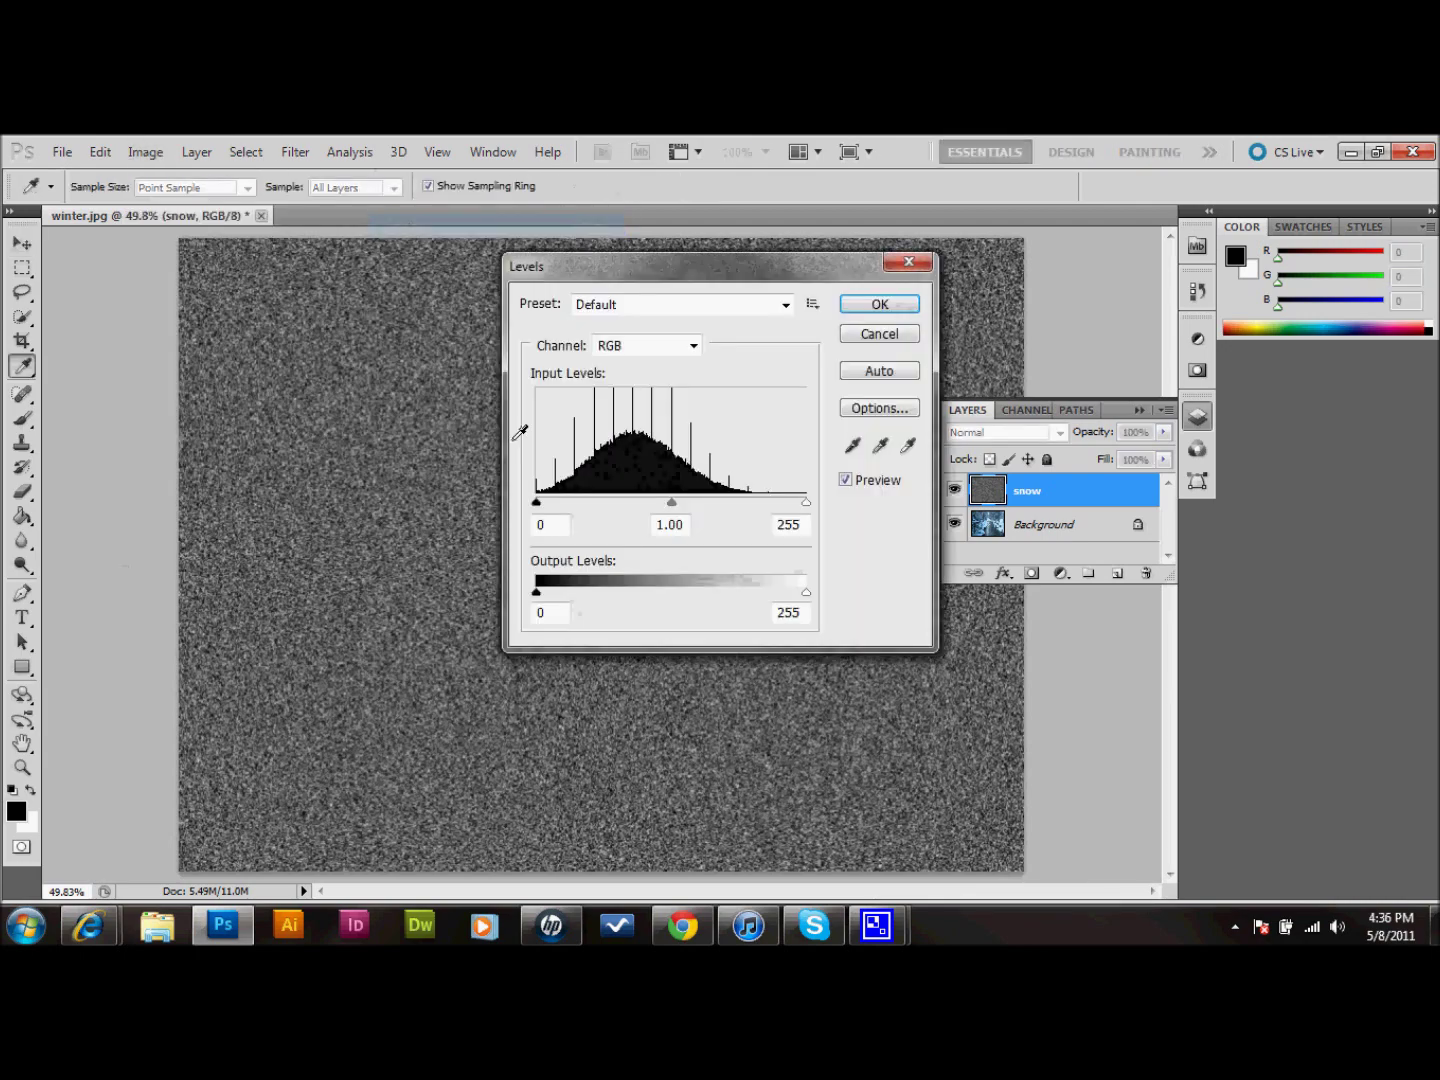
drag(536, 501, 670, 510)
drag(807, 503, 707, 508)
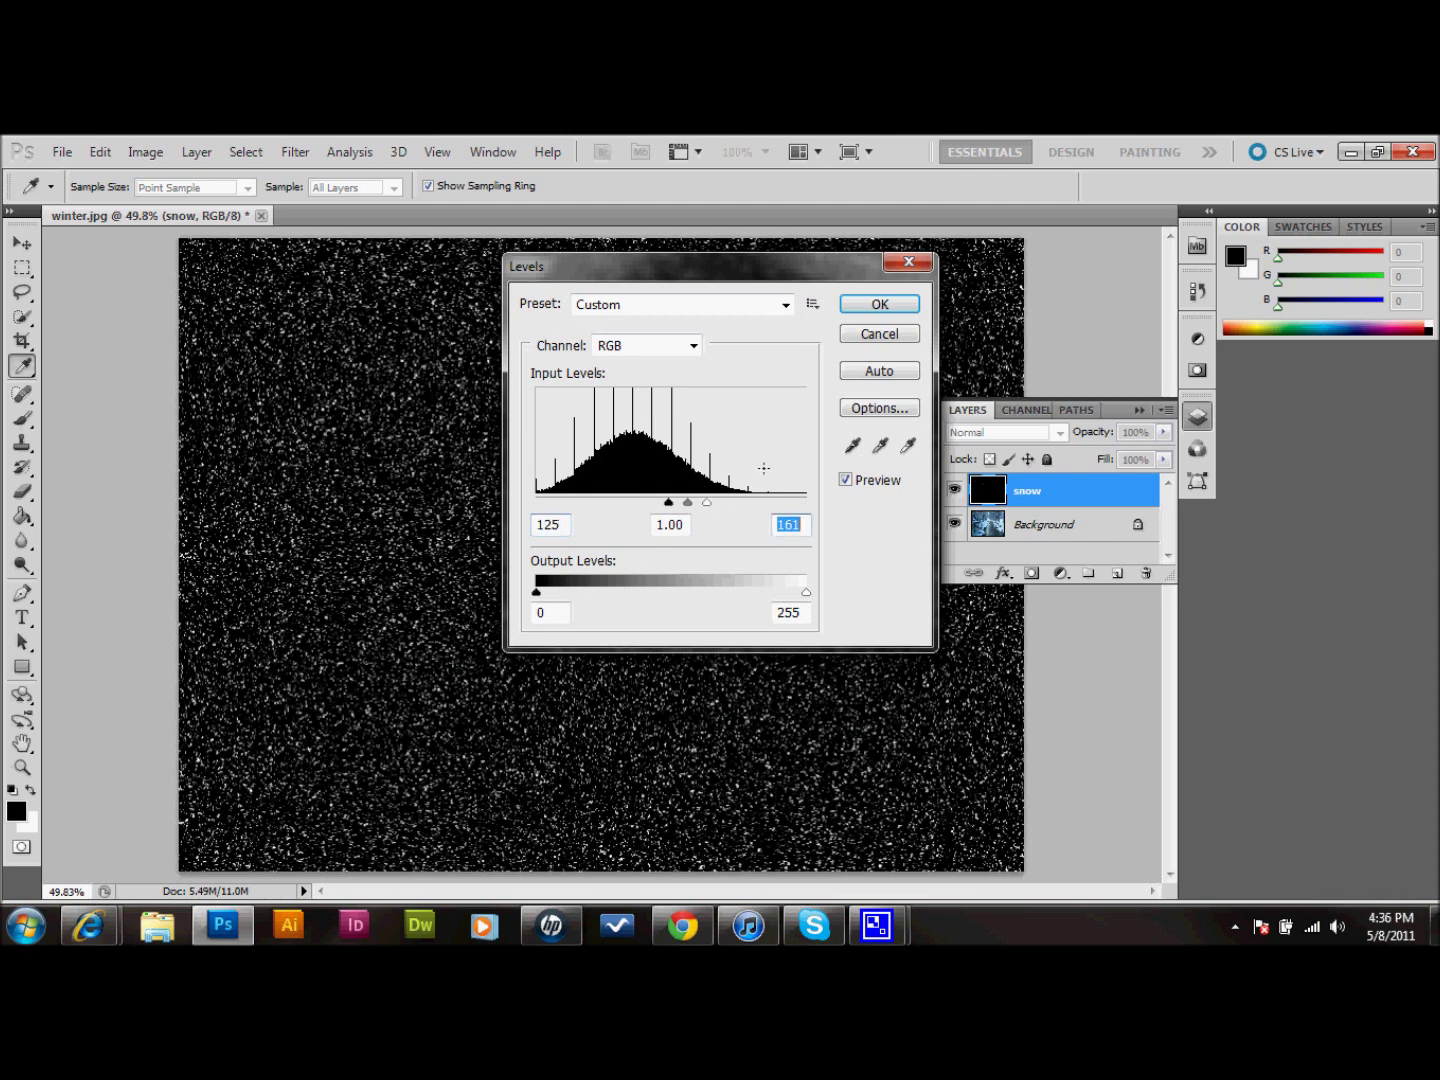
click(877, 305)
key(v)
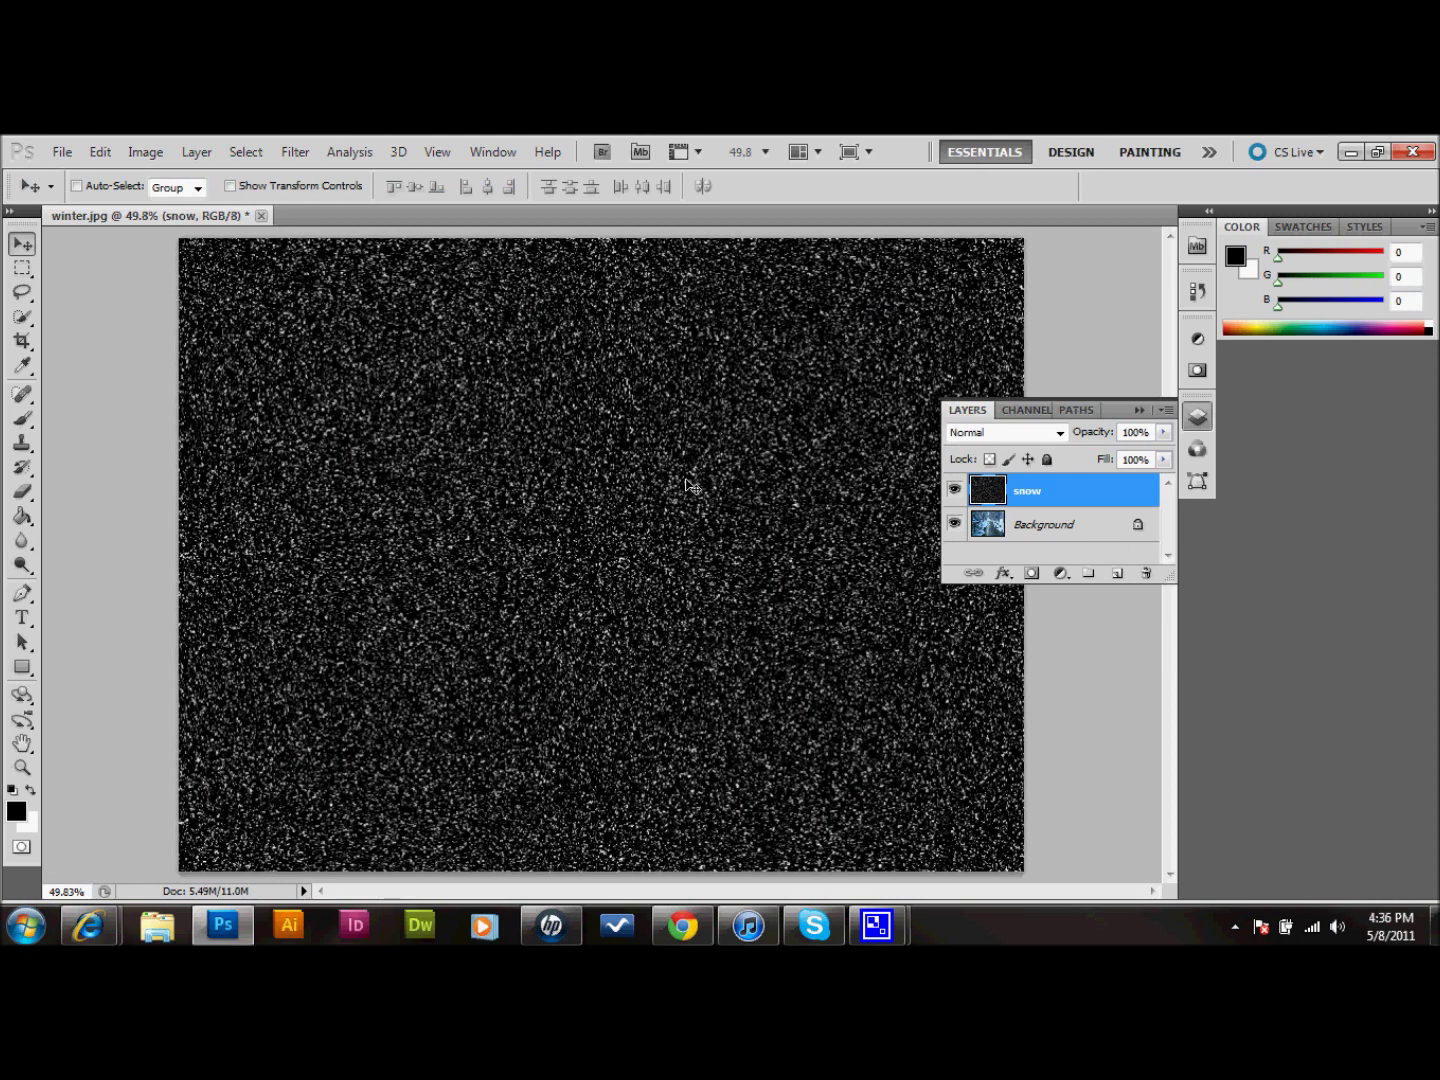
click(1056, 436)
Set the snow layer to Screen mode and apply a Motion Blur of -69°, 10 pixels.
click(968, 313)
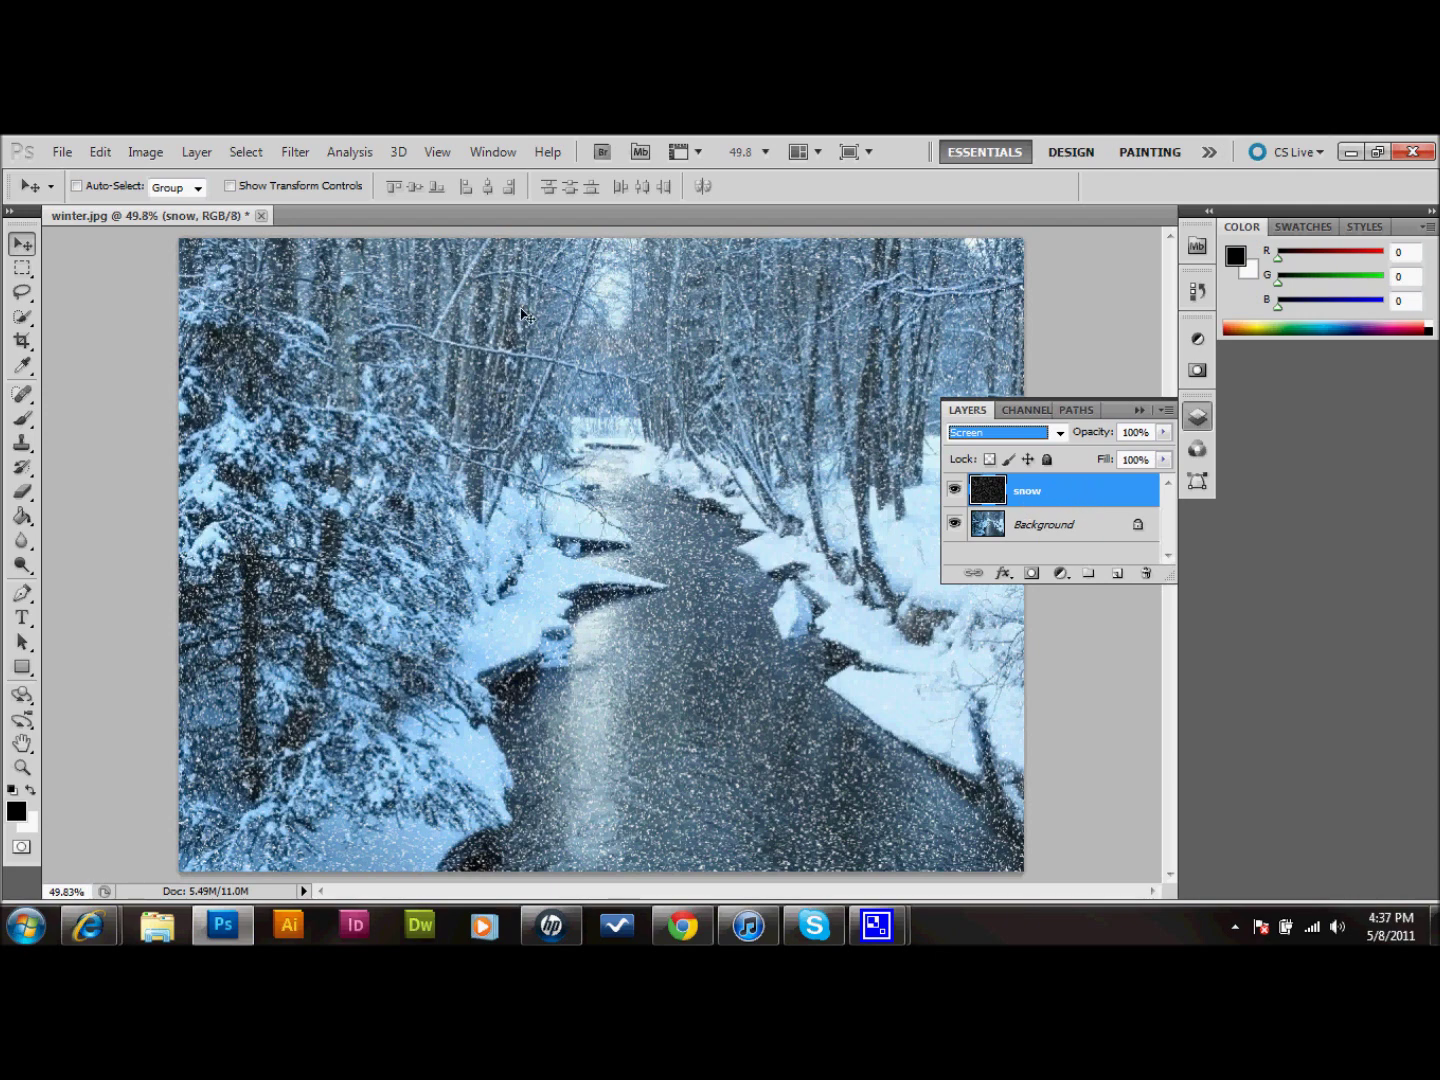
click(295, 152)
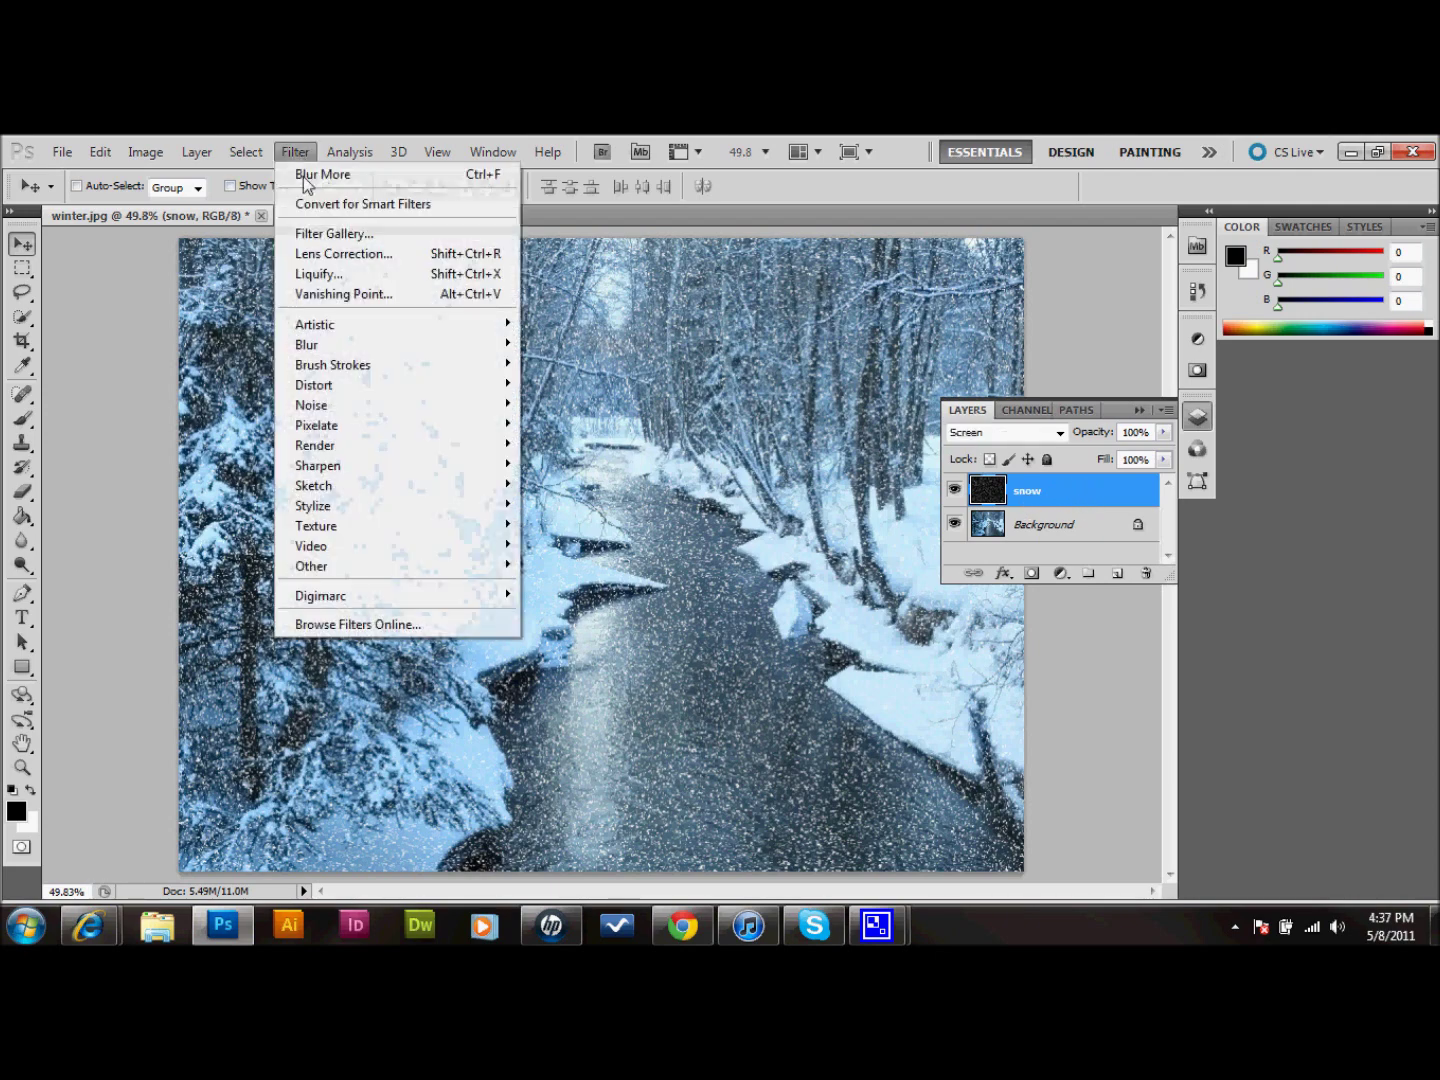
mouse_move(349, 350)
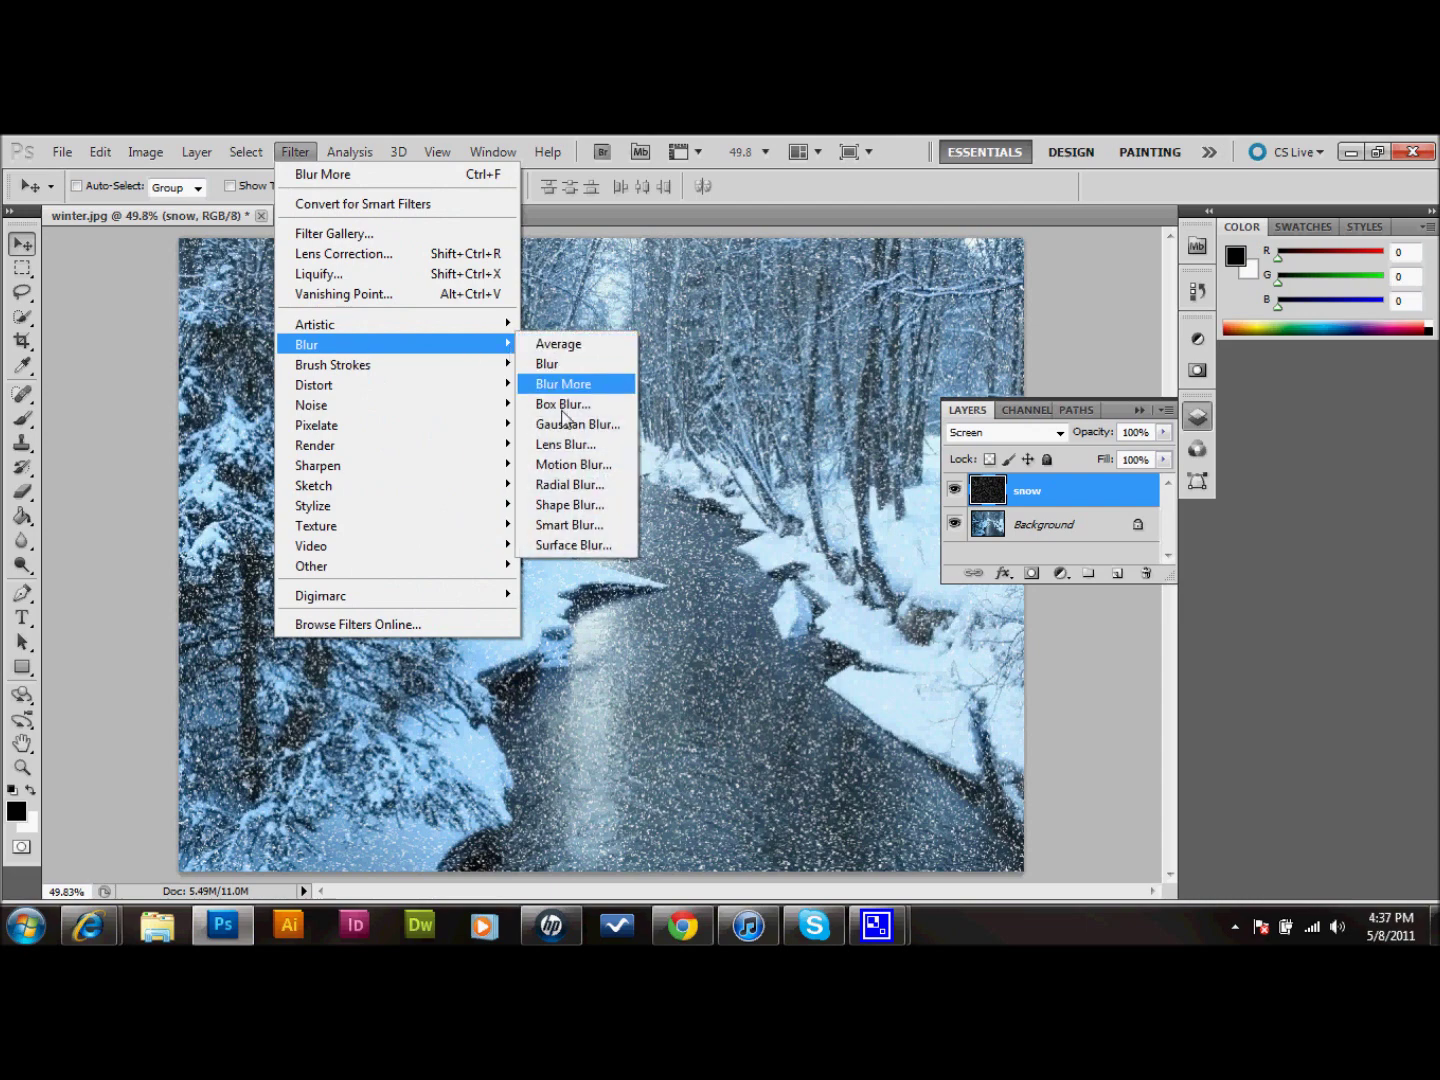
click(572, 464)
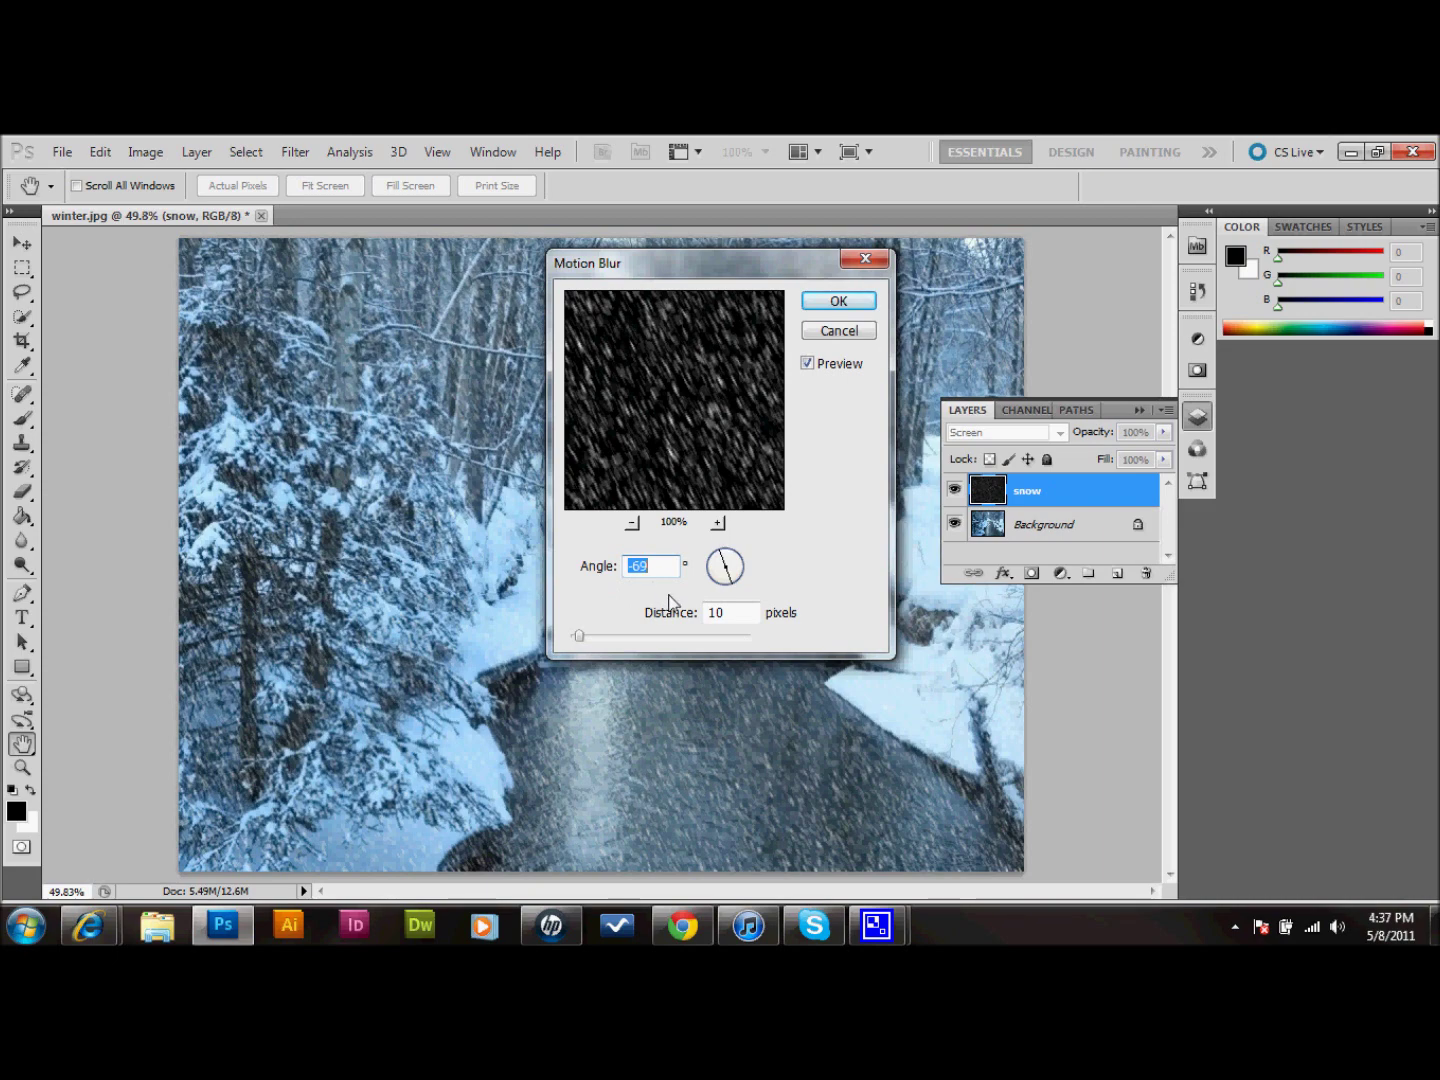
click(838, 302)
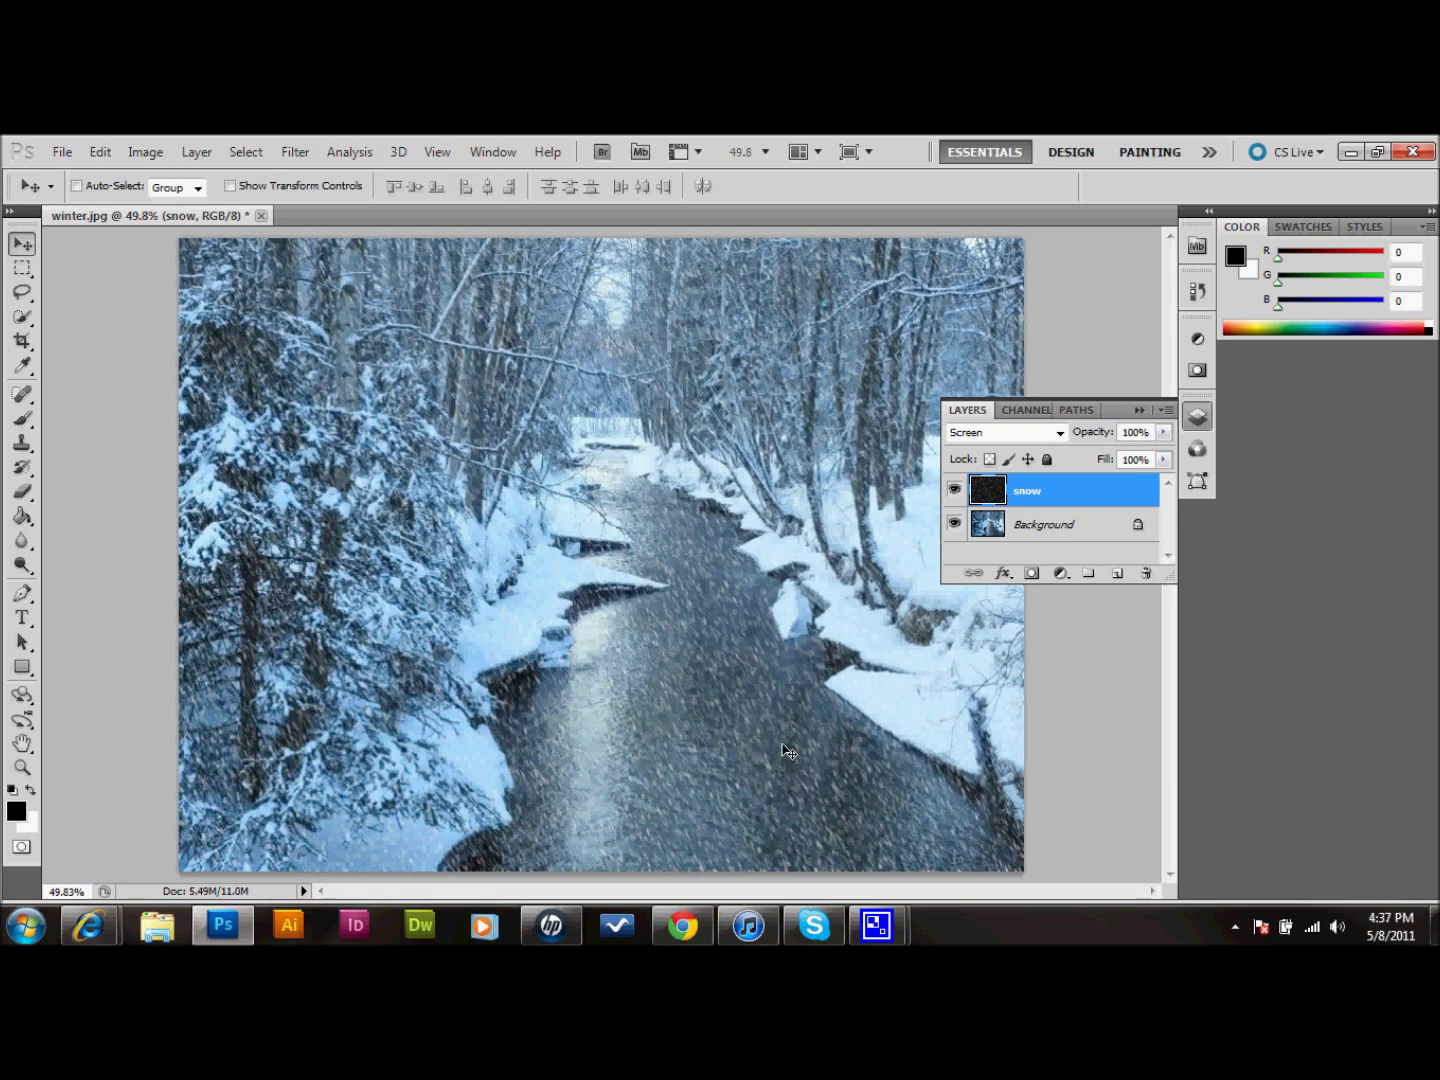
Duplicate the snow layer and give the copy a Motion Blur of -69°, 10 pixels.
double_click(1068, 496)
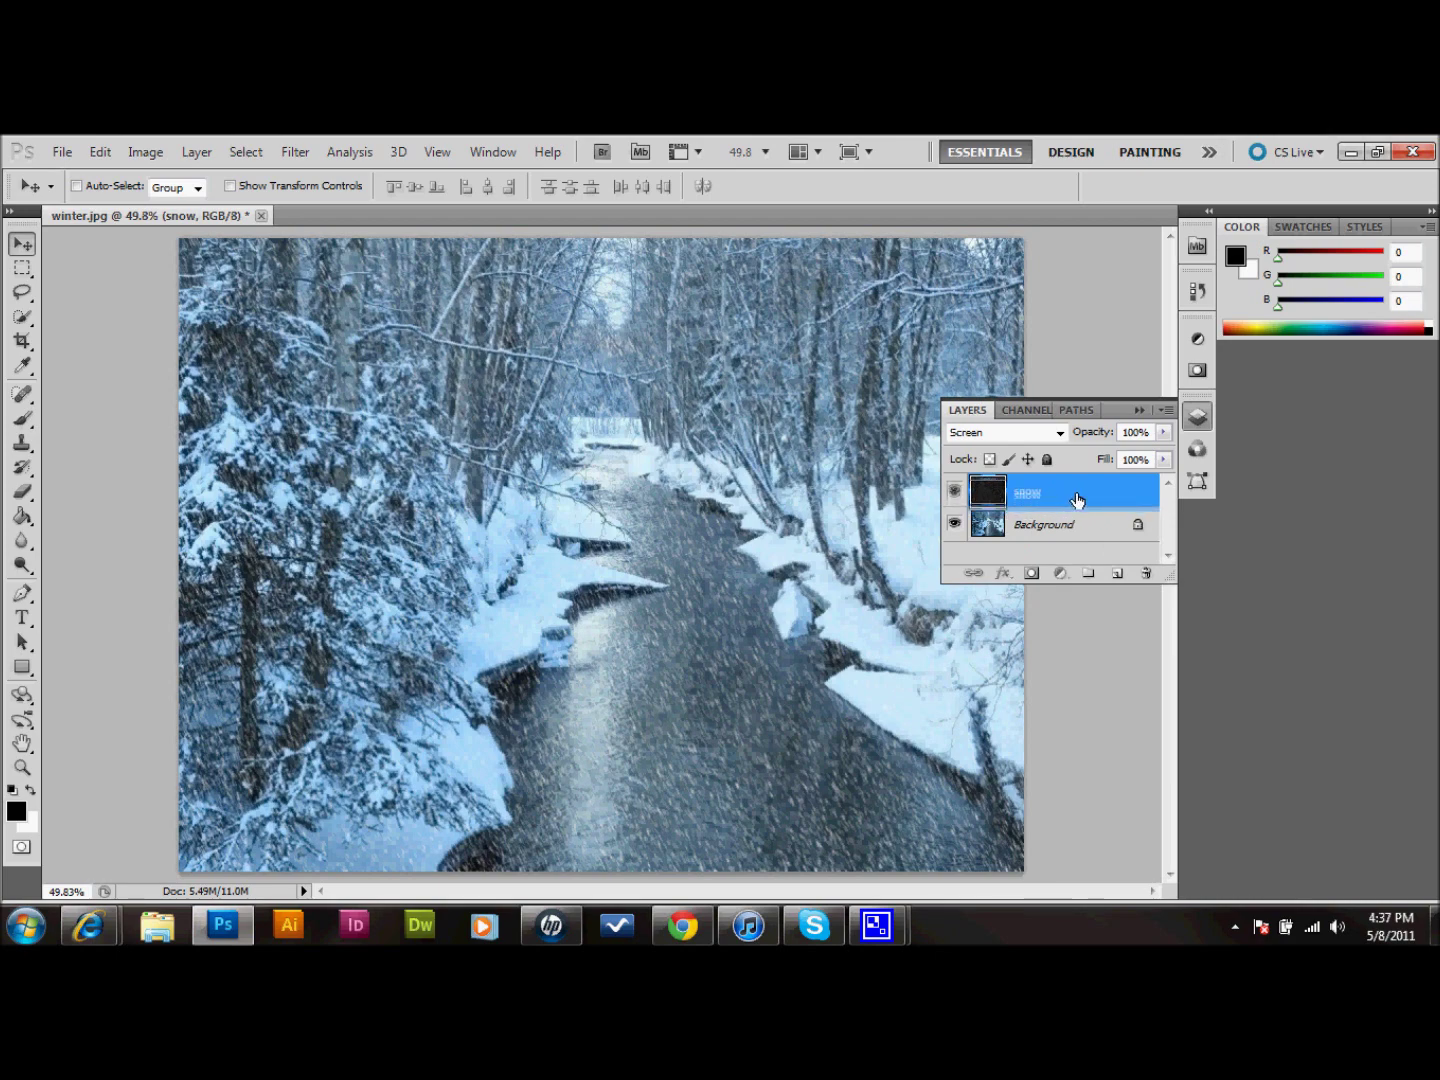
drag(1068, 498, 1116, 580)
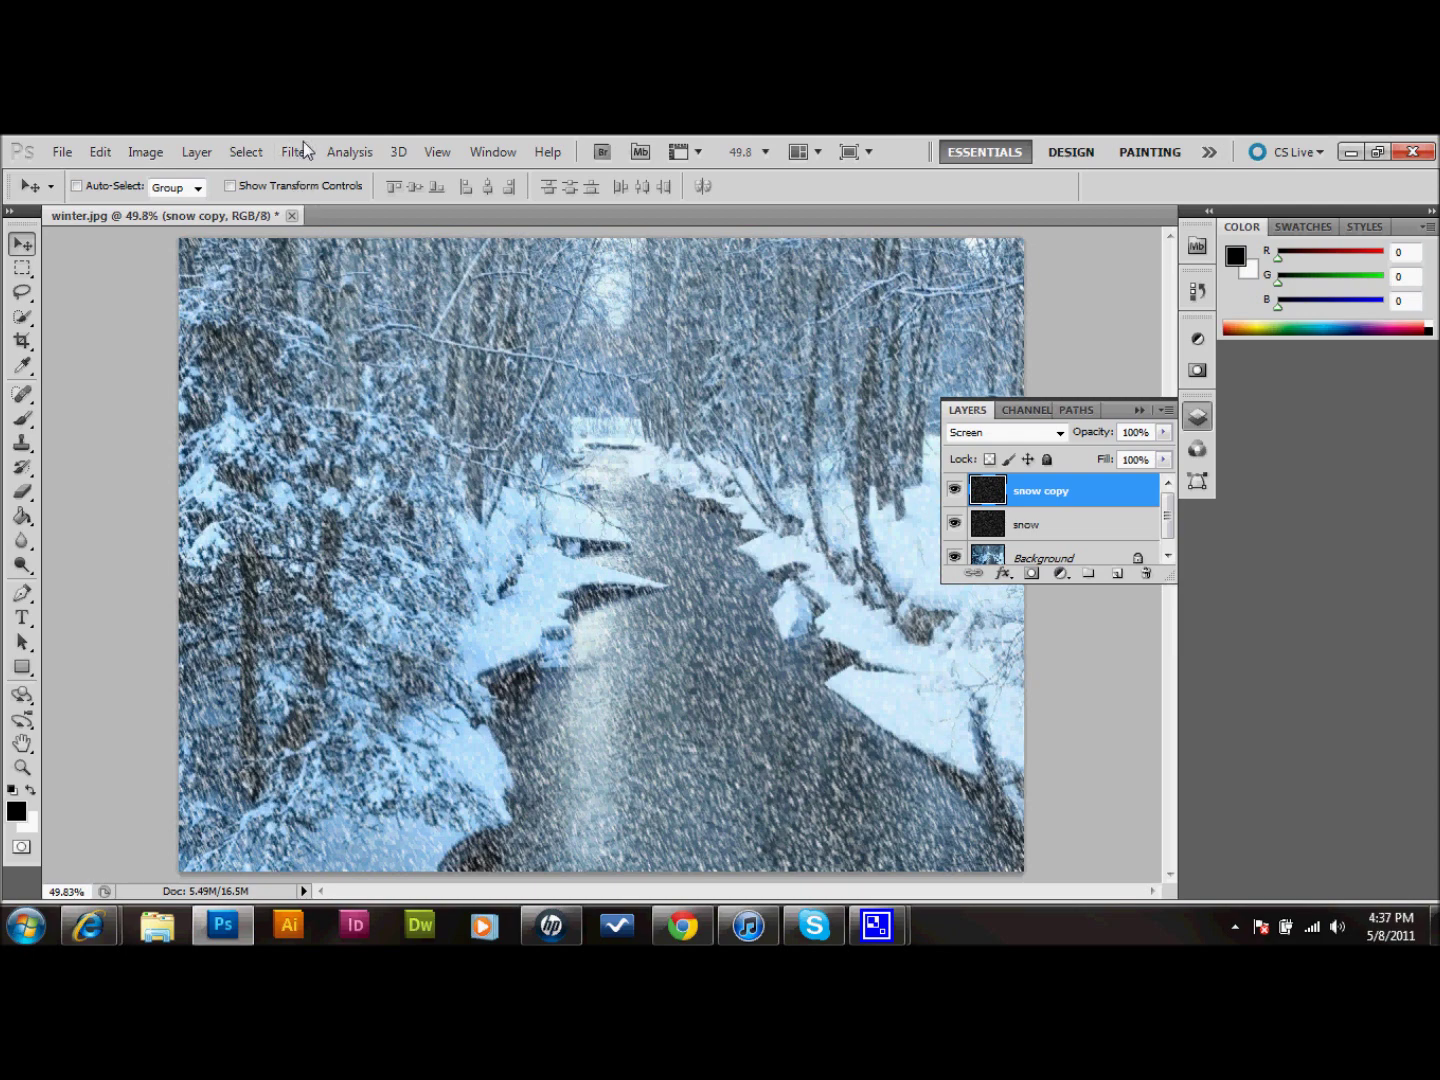
click(296, 153)
mouse_move(356, 345)
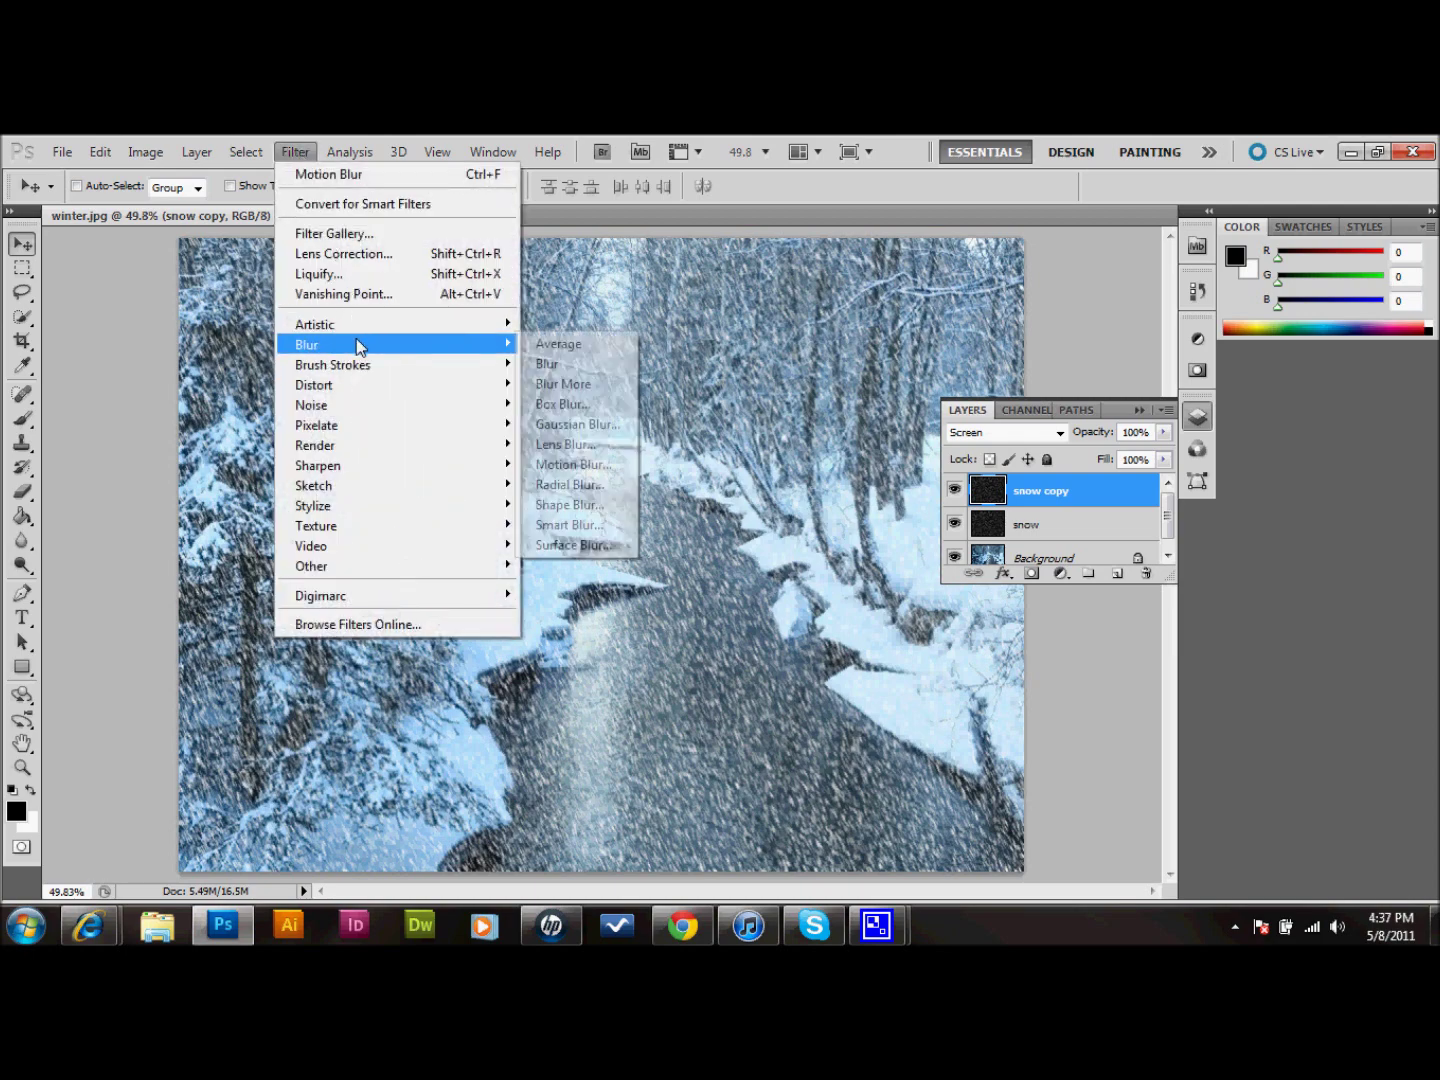
click(591, 468)
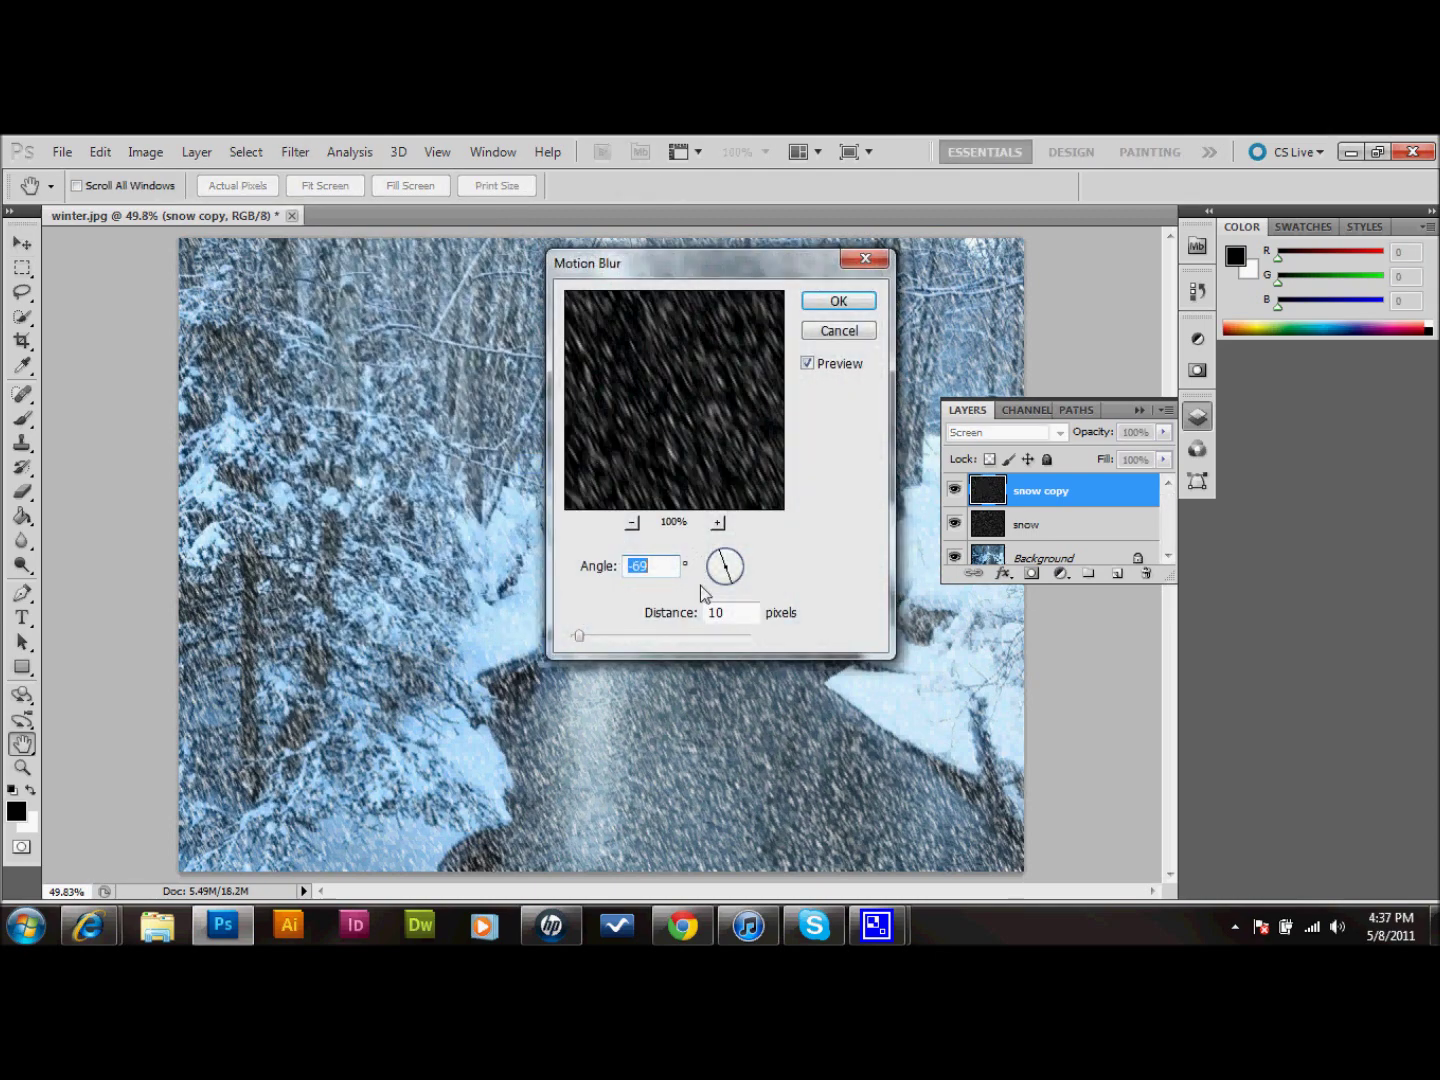
click(835, 300)
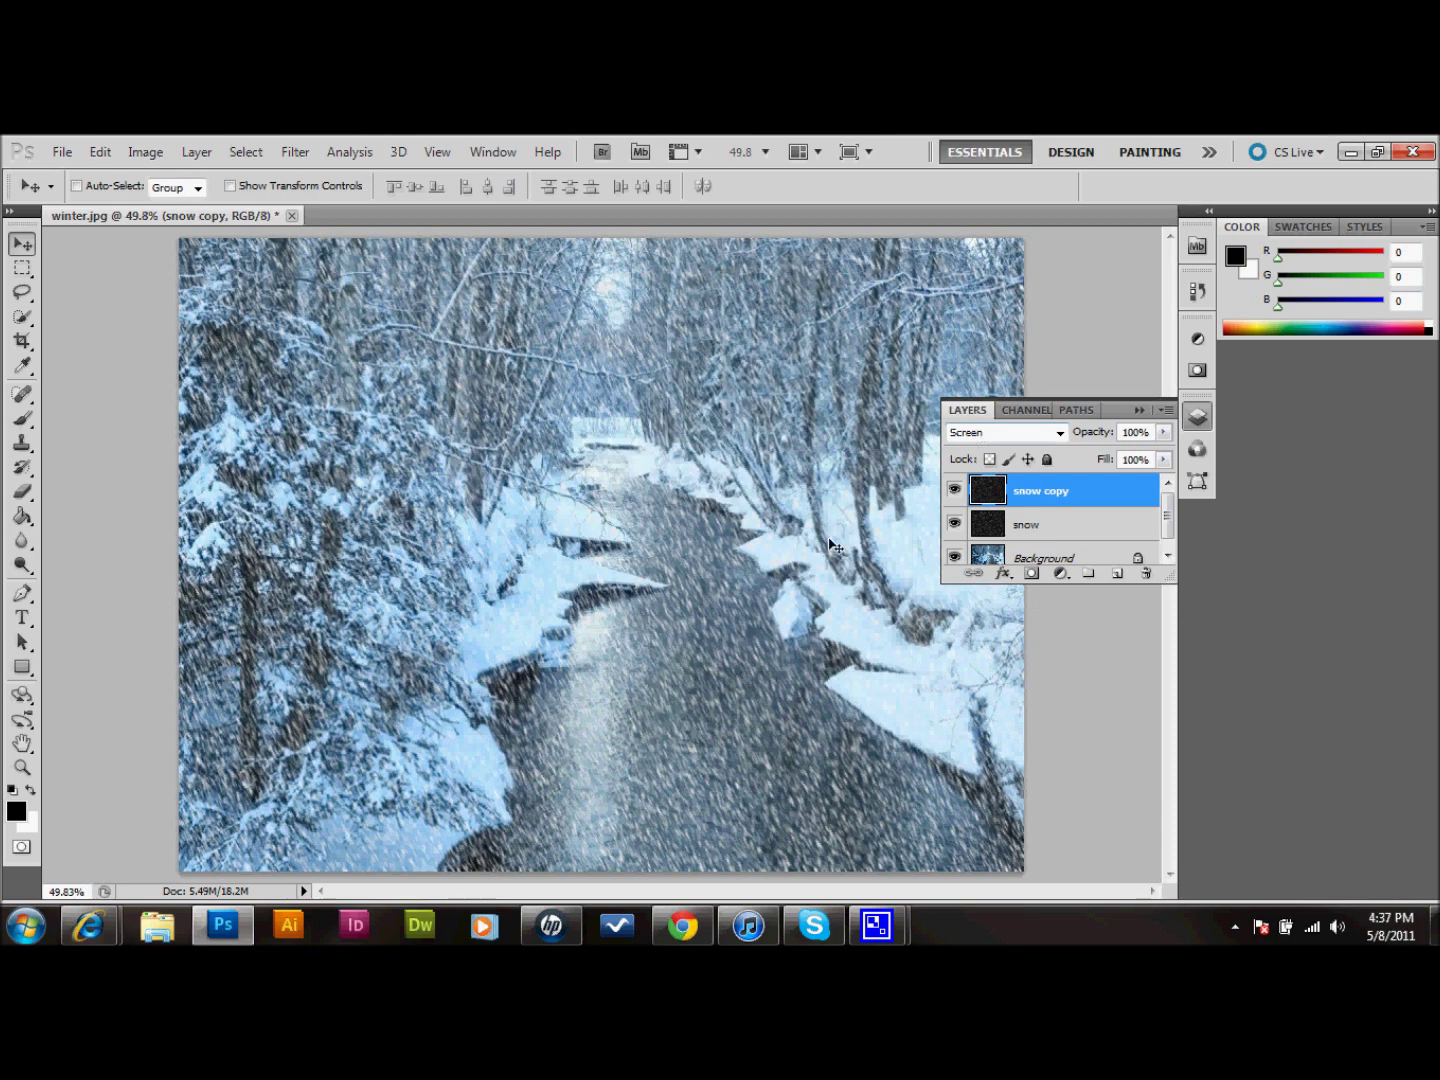
Rotate the snow copy layer 180°.
click(104, 158)
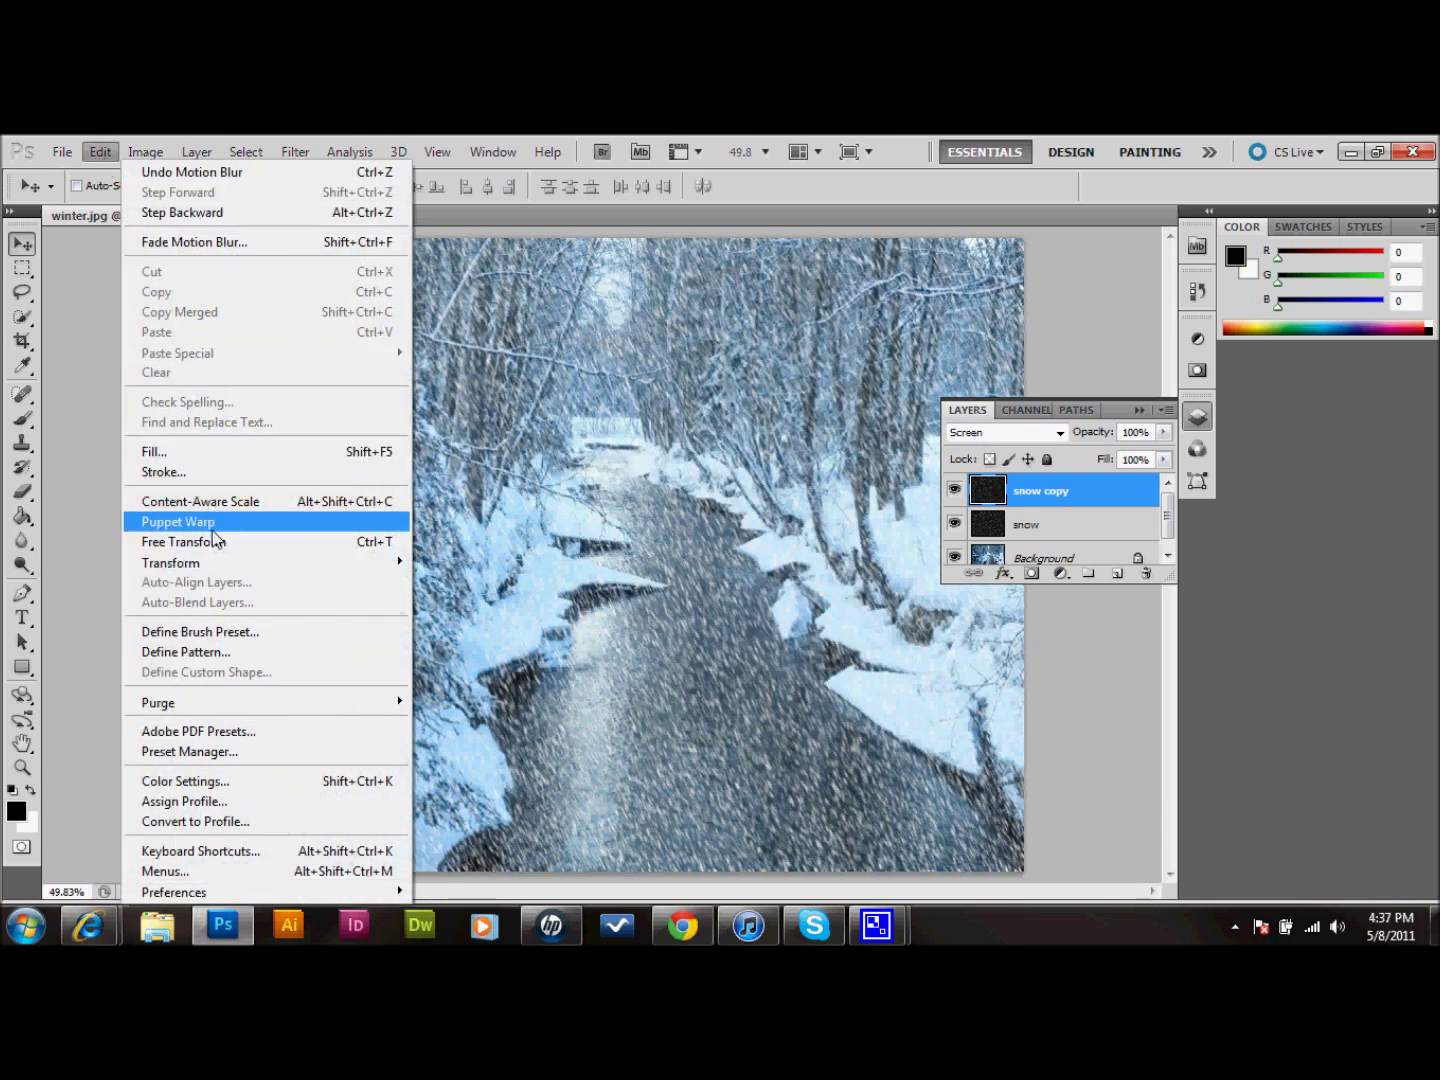
mouse_move(343, 565)
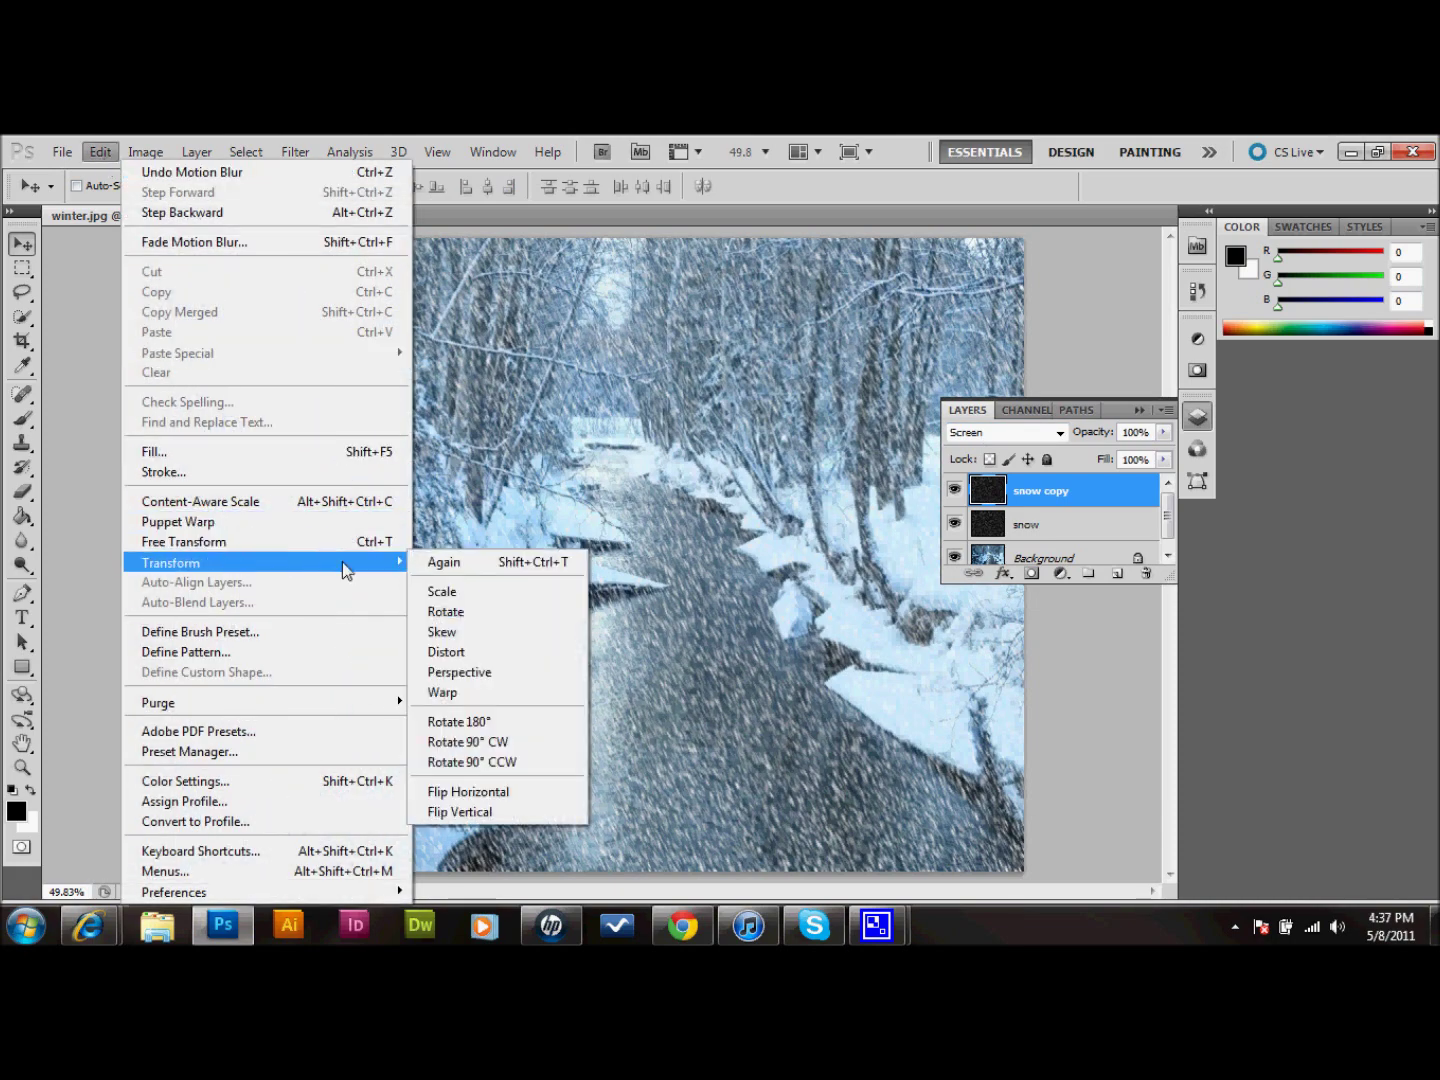
click(466, 721)
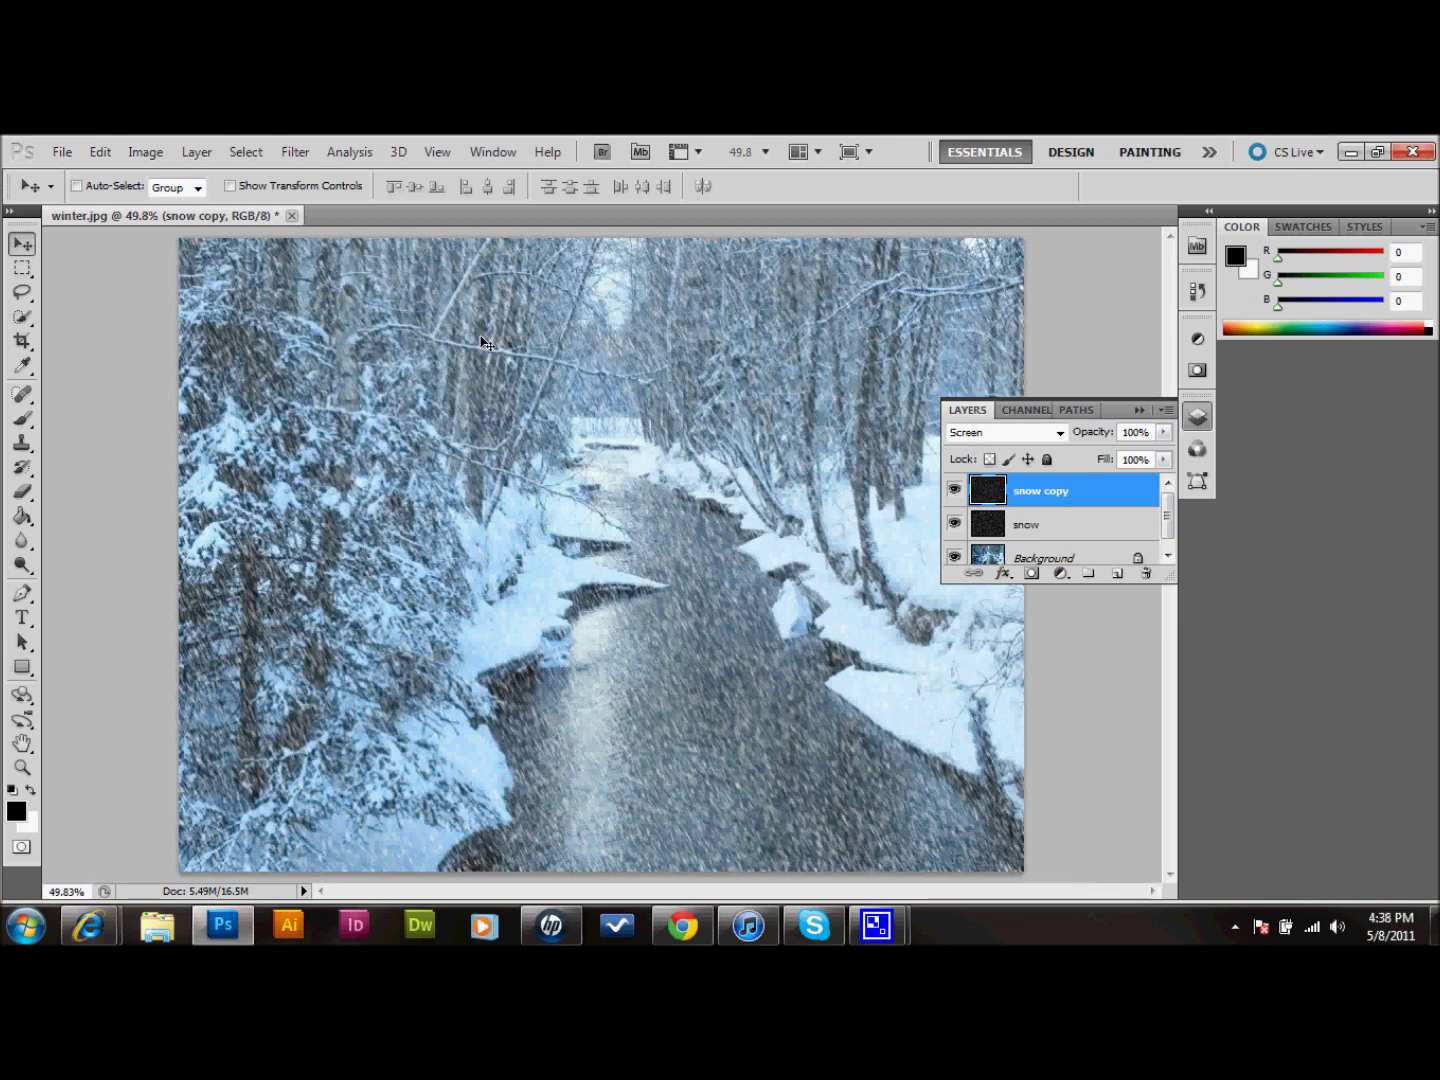
Apply Crystallize to the snow copy layer, then merge it down into snow.
click(298, 157)
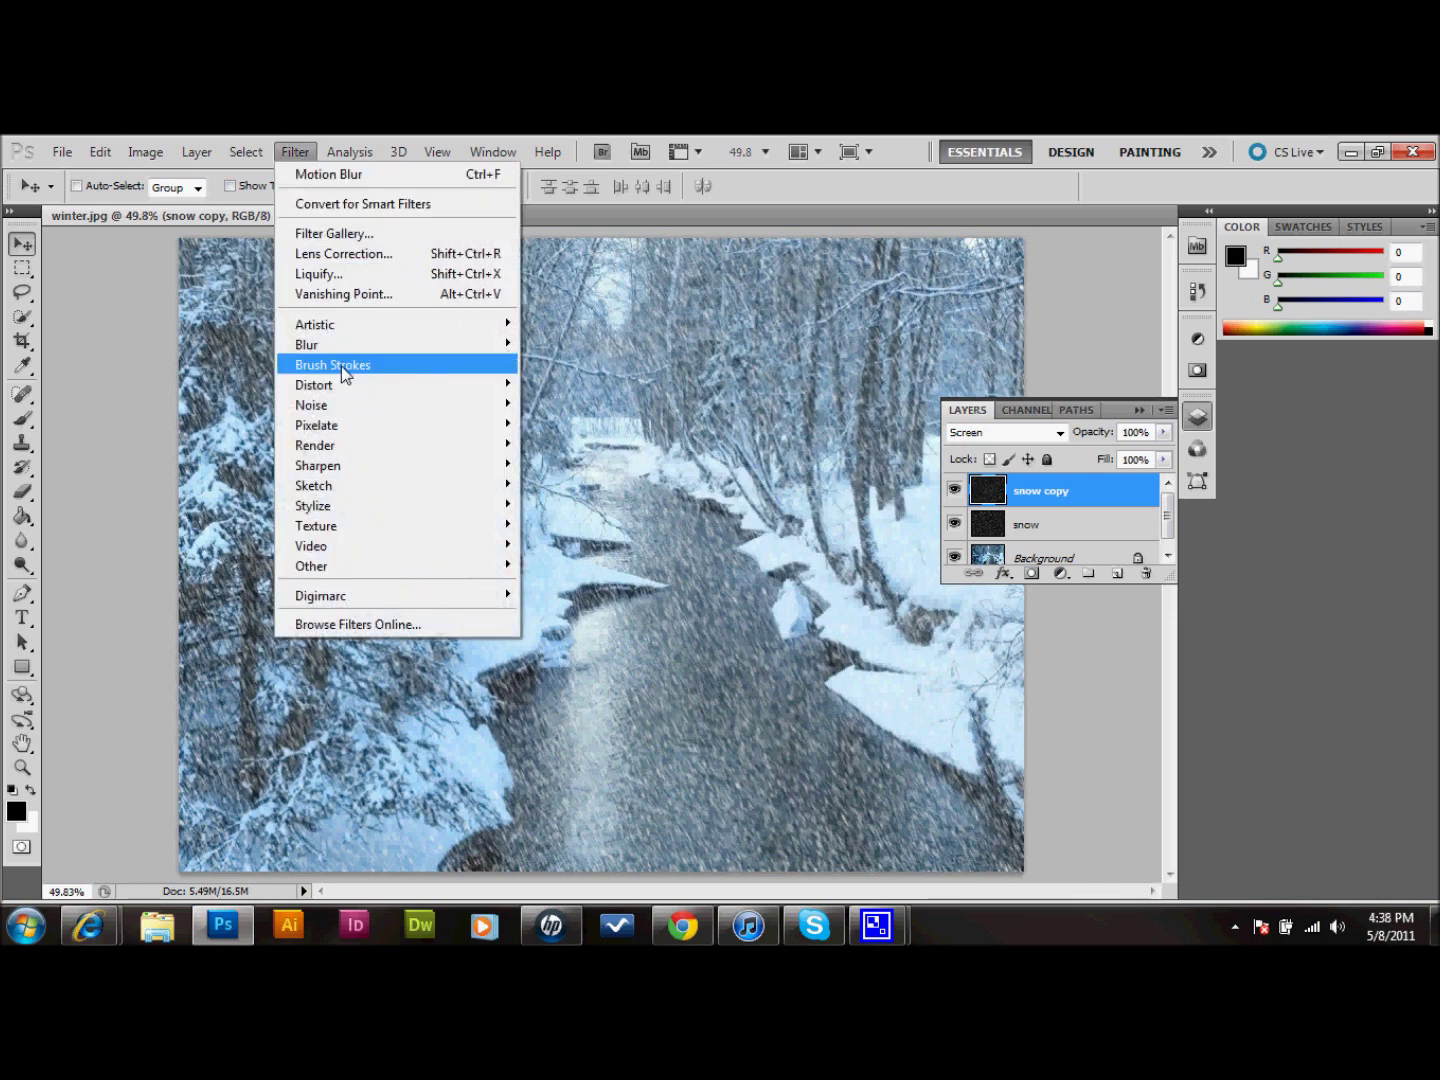
mouse_move(342, 445)
mouse_move(503, 423)
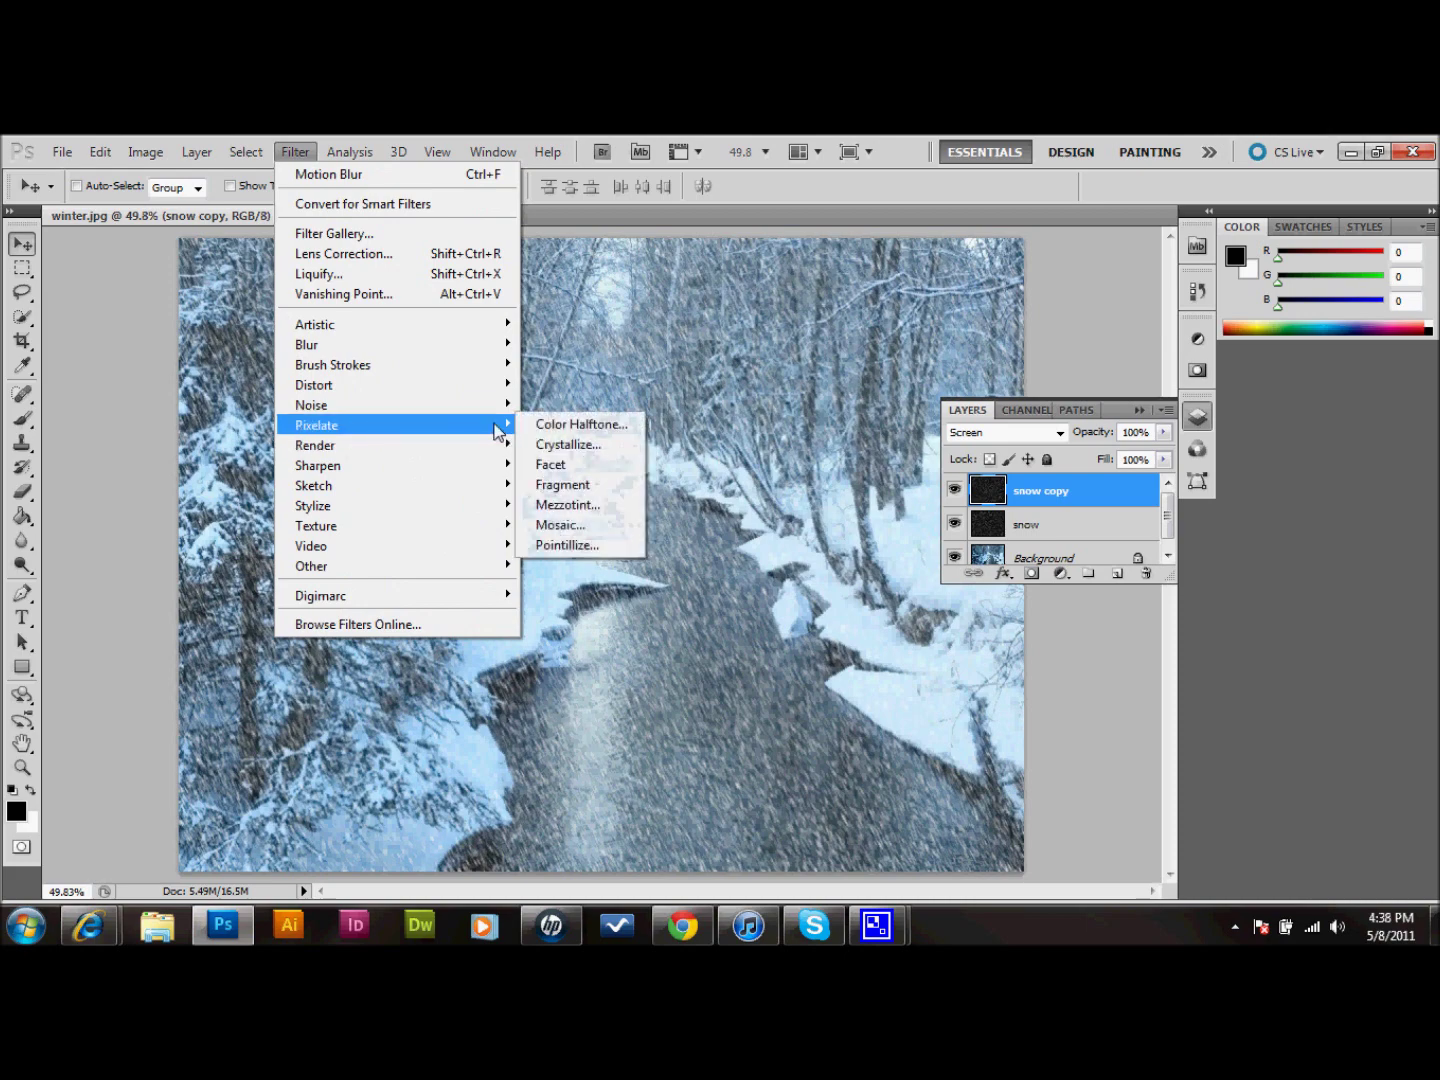
click(563, 445)
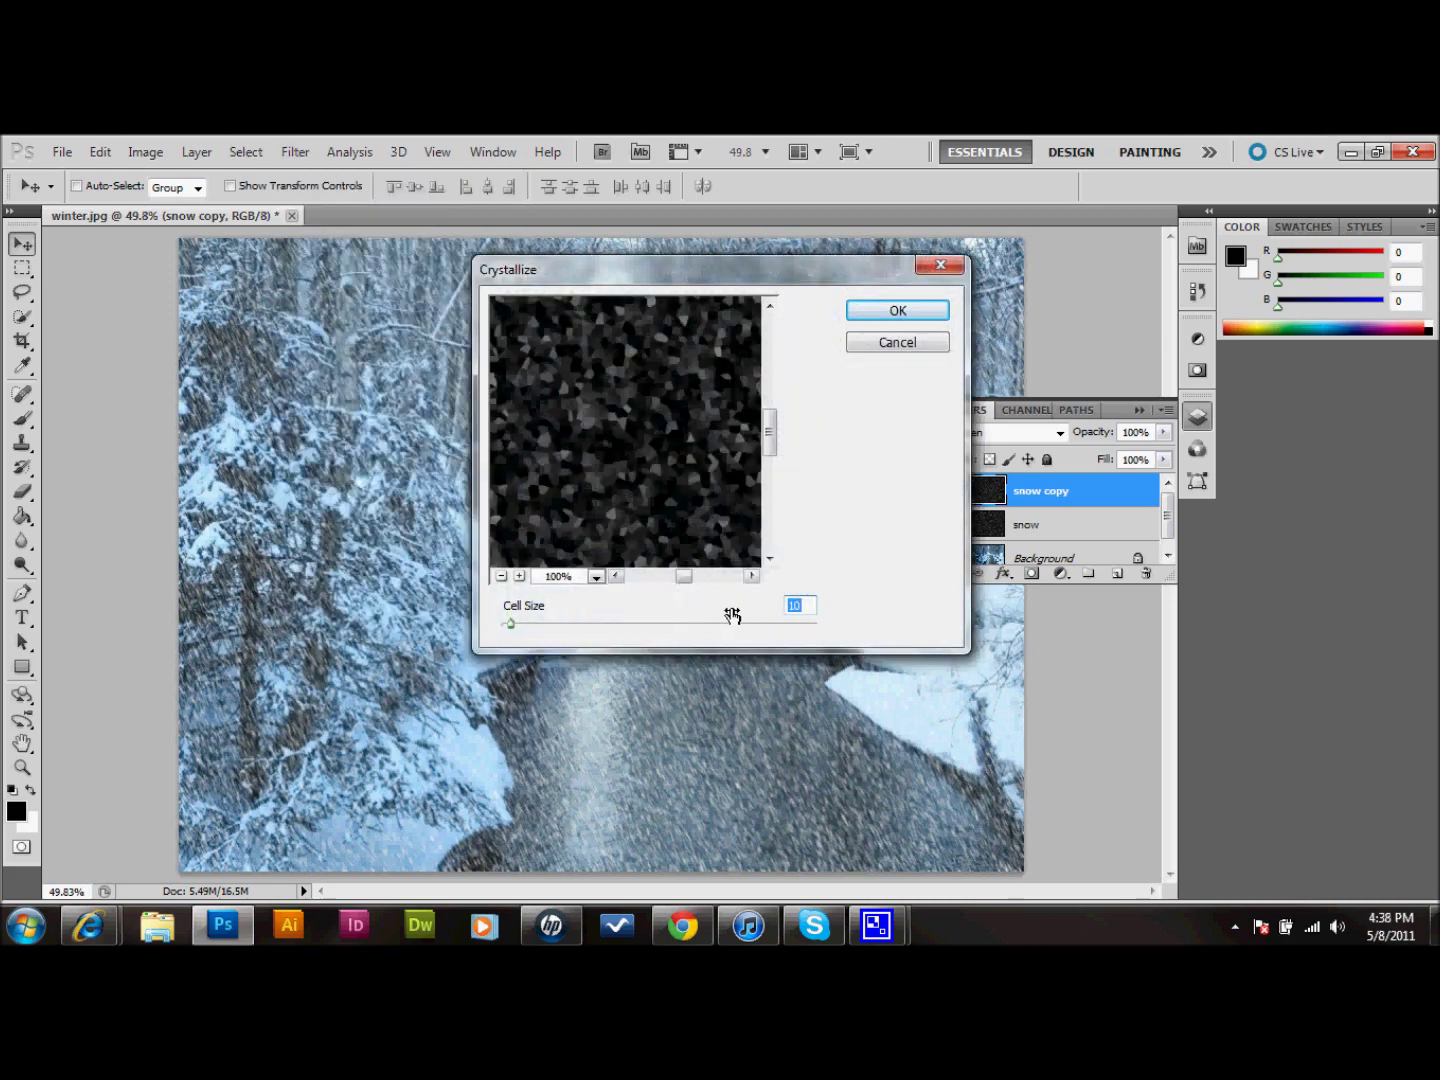
click(897, 311)
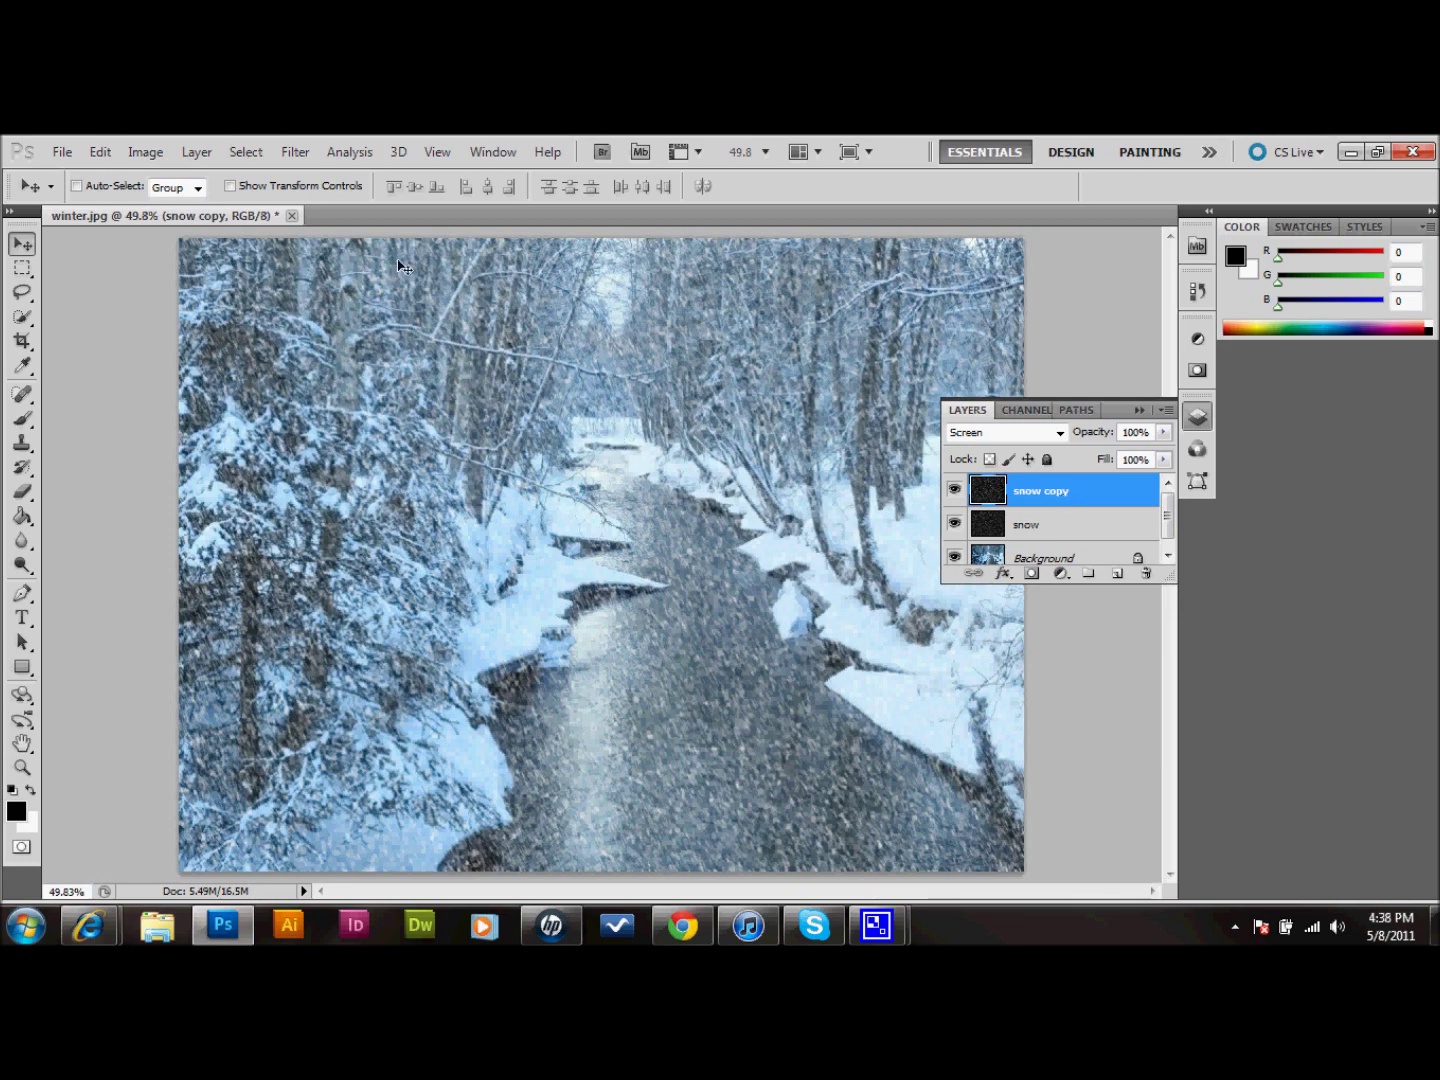
click(195, 156)
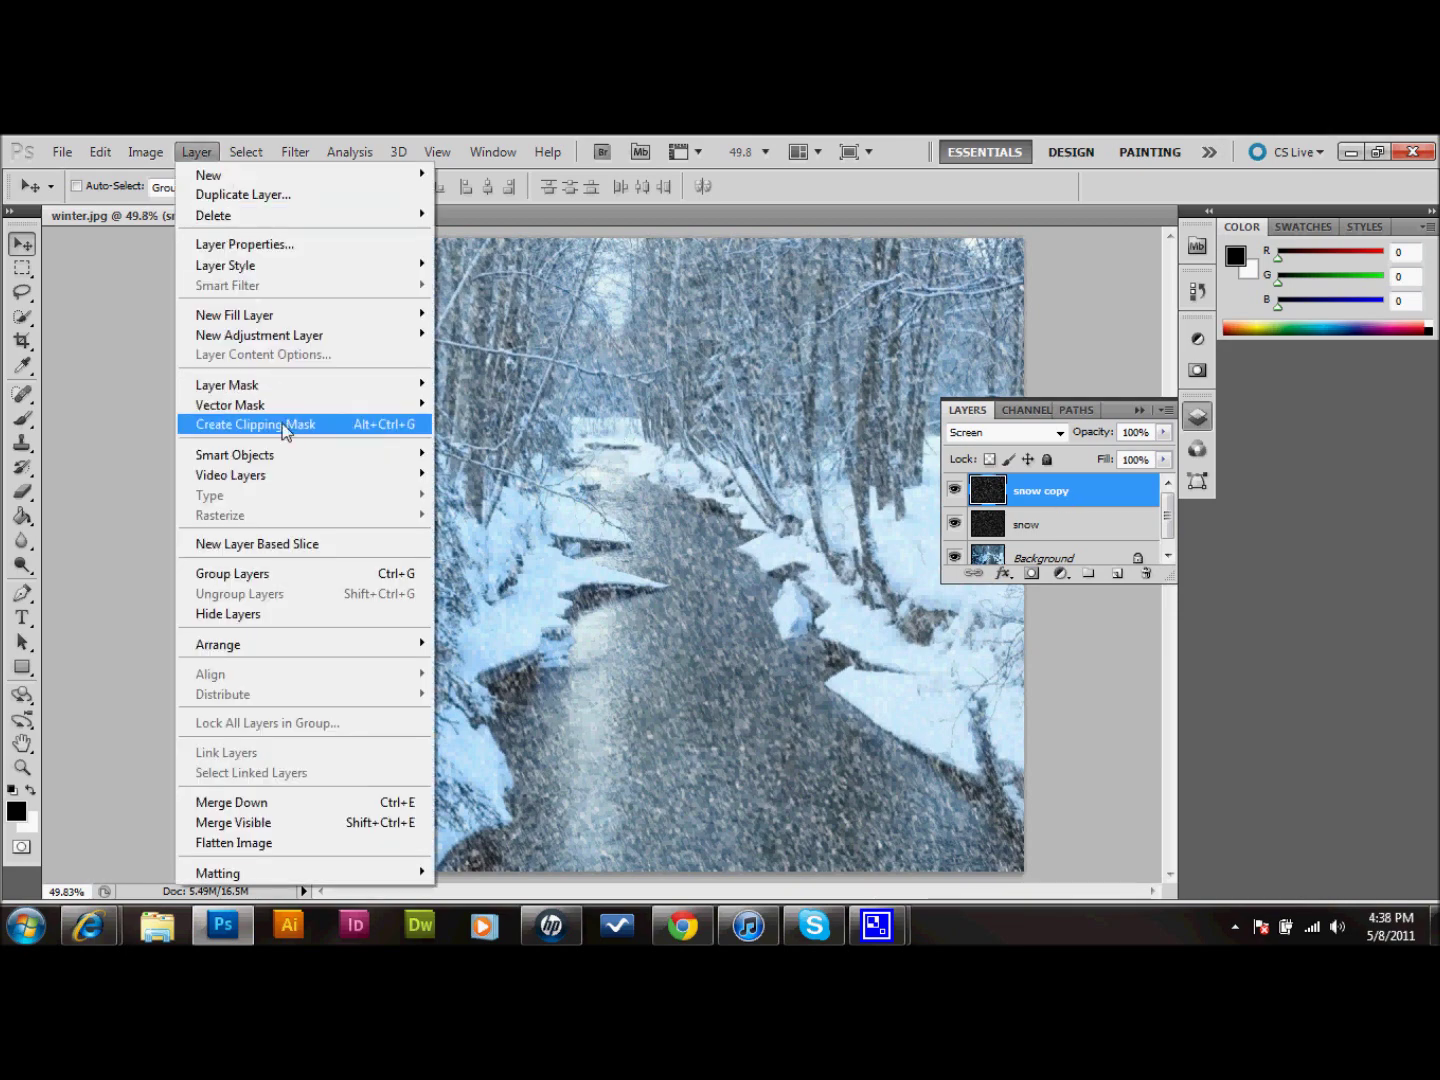
click(252, 803)
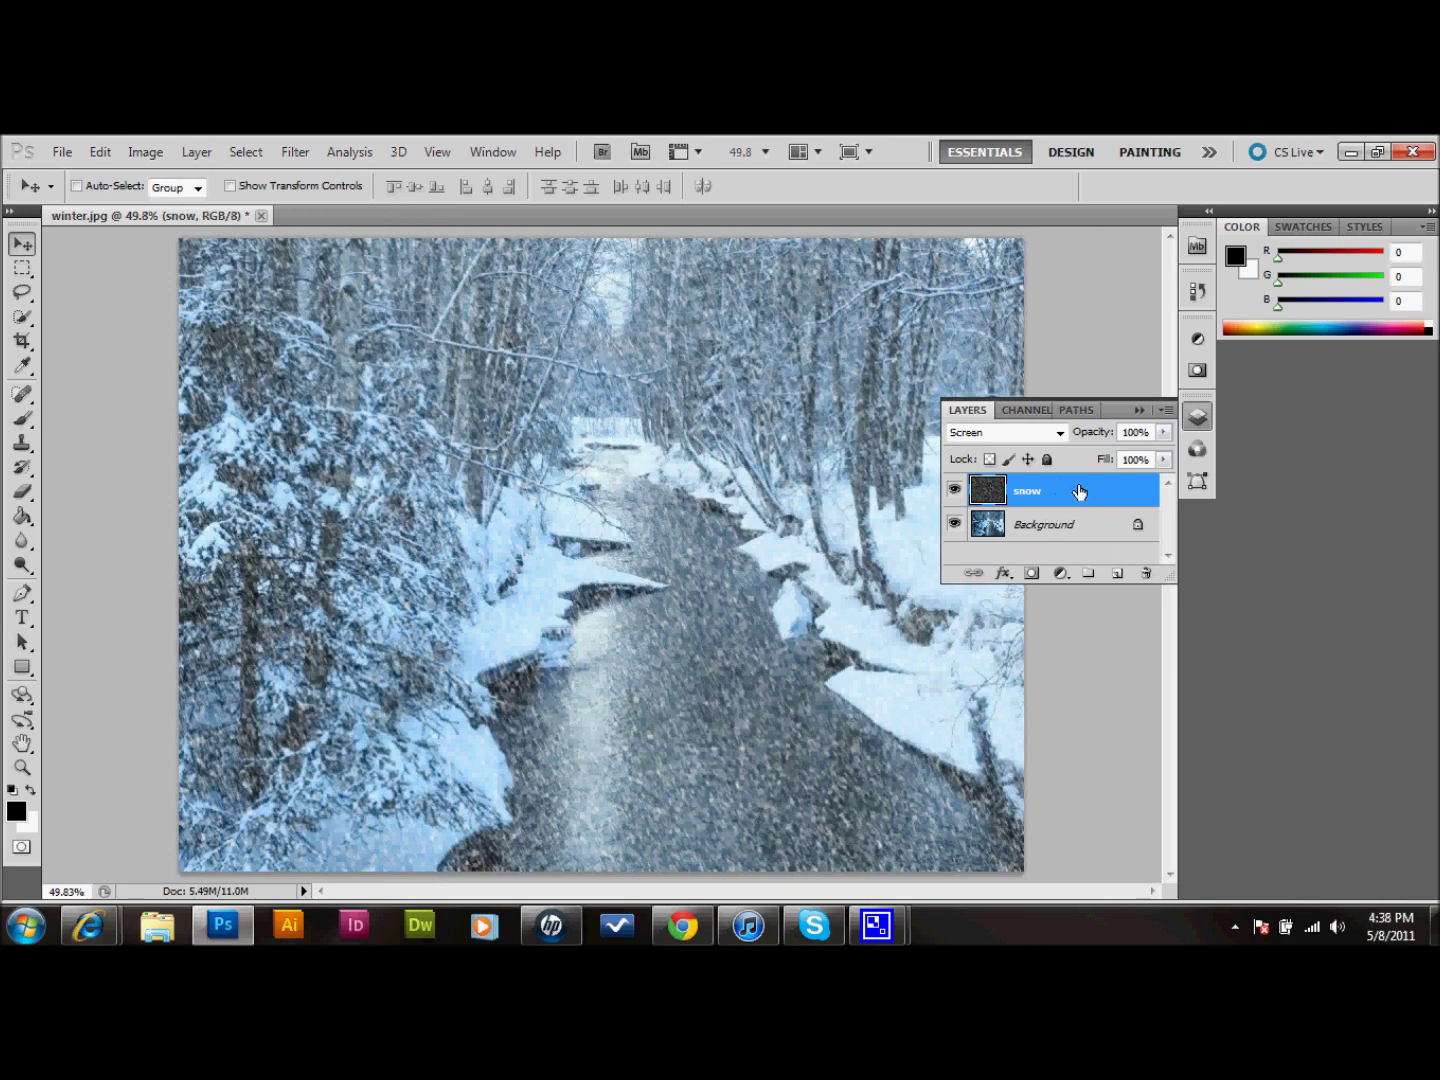
Duplicate the snow layer again and apply a Motion Blur to the new copy.
drag(1080, 493, 1118, 577)
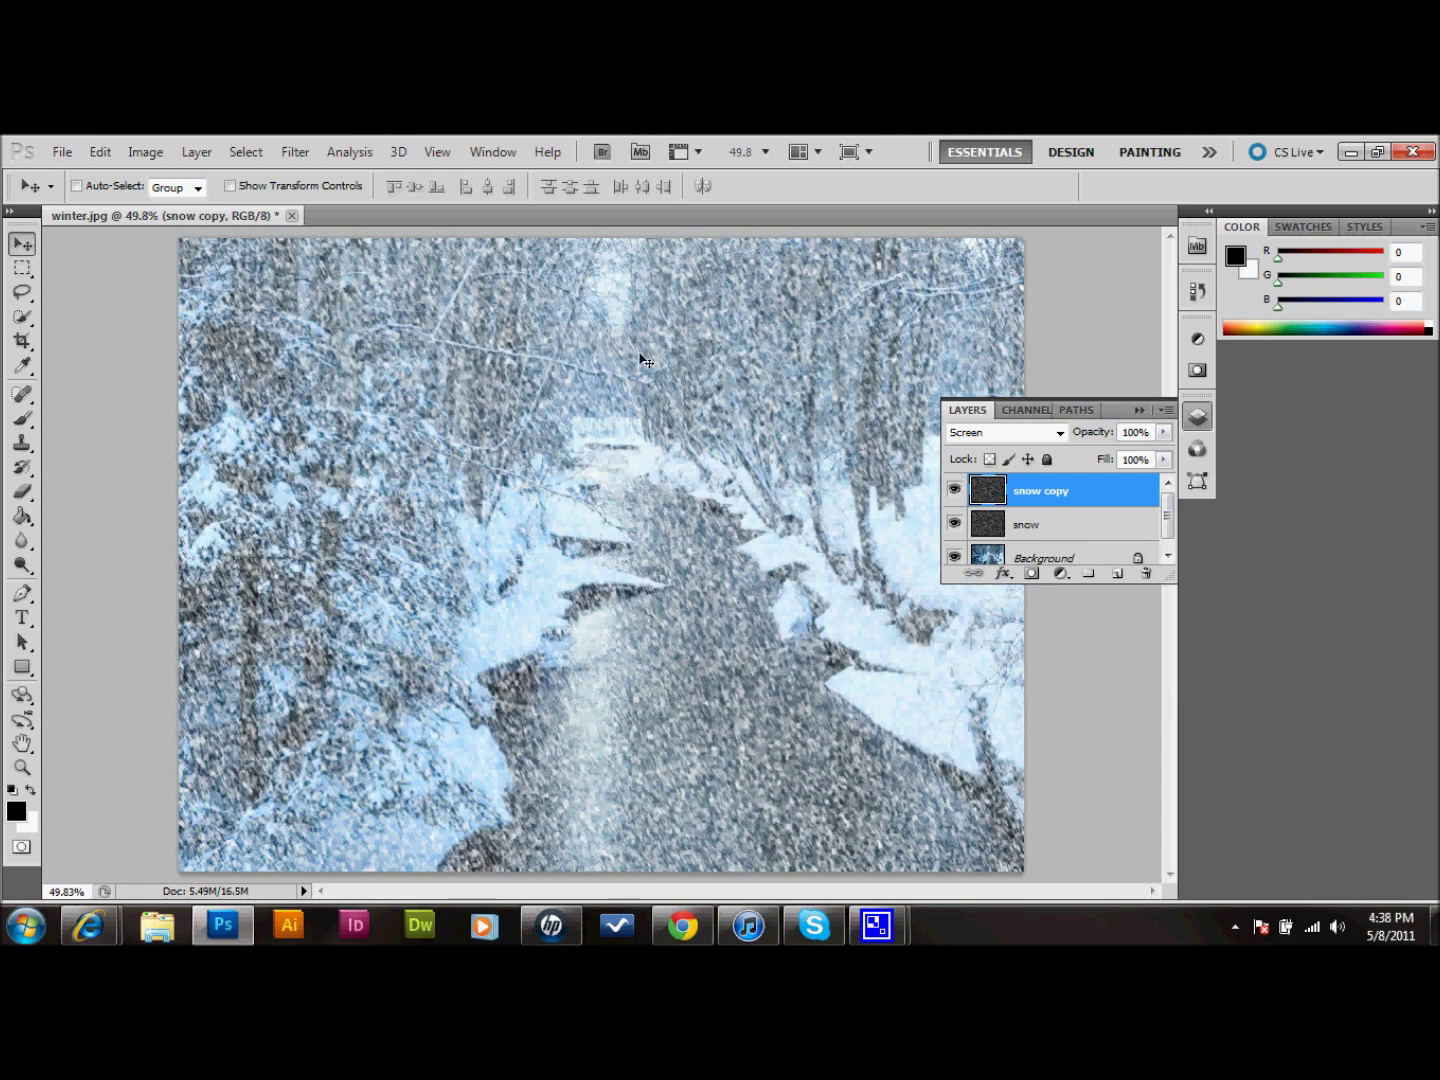
click(303, 155)
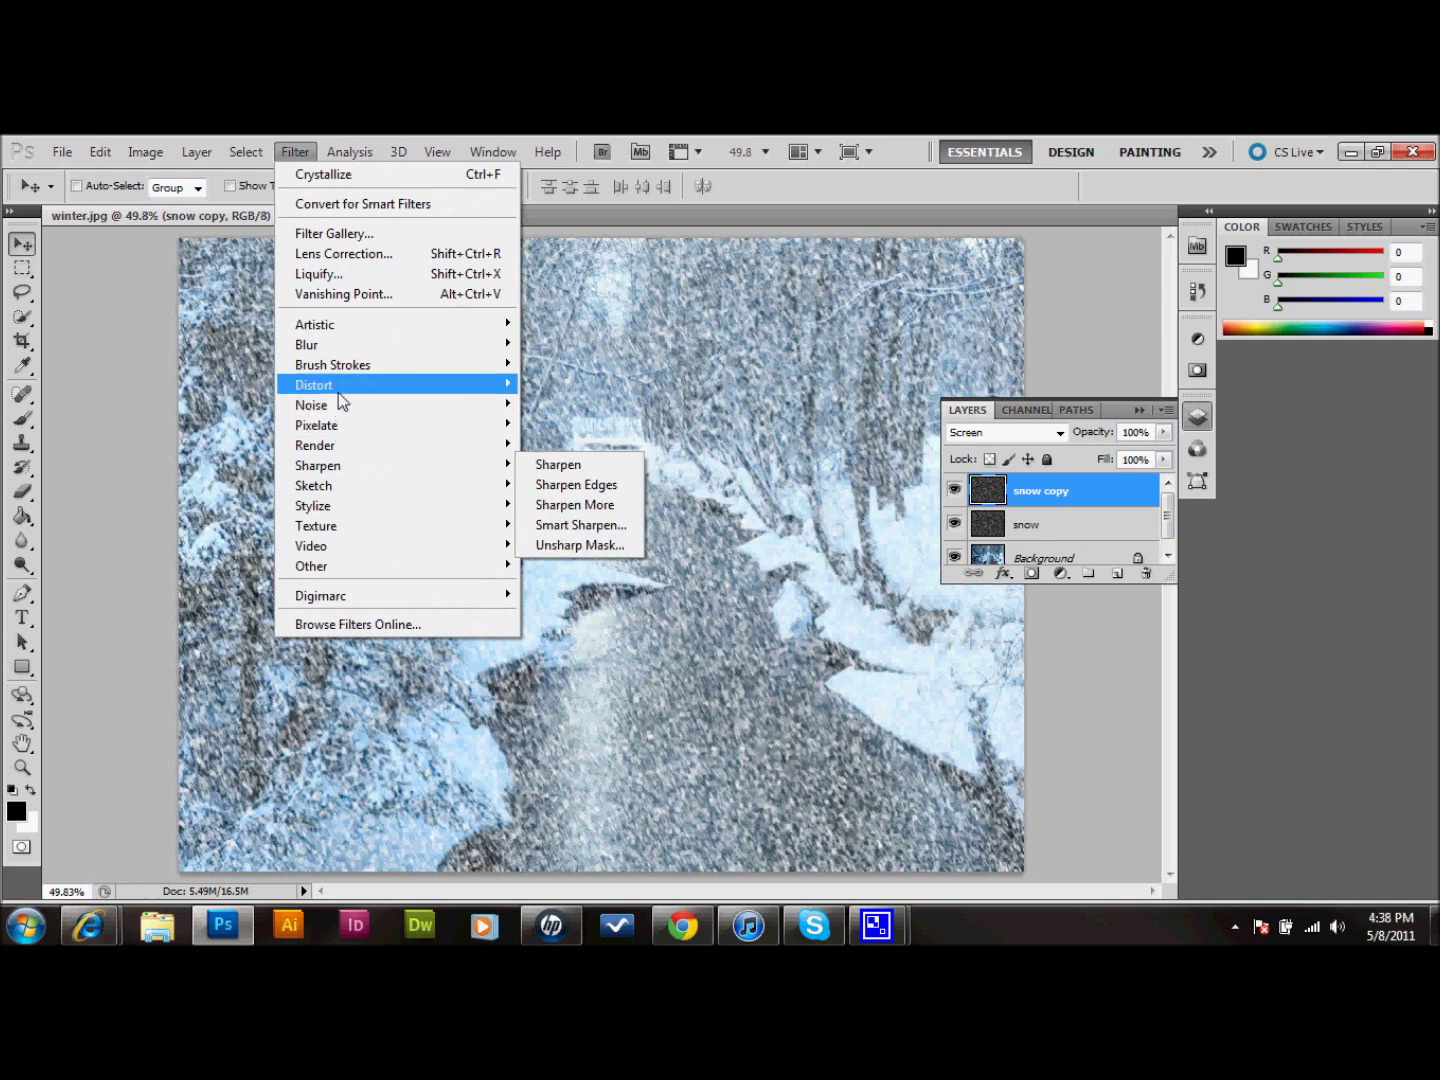
mouse_move(372, 350)
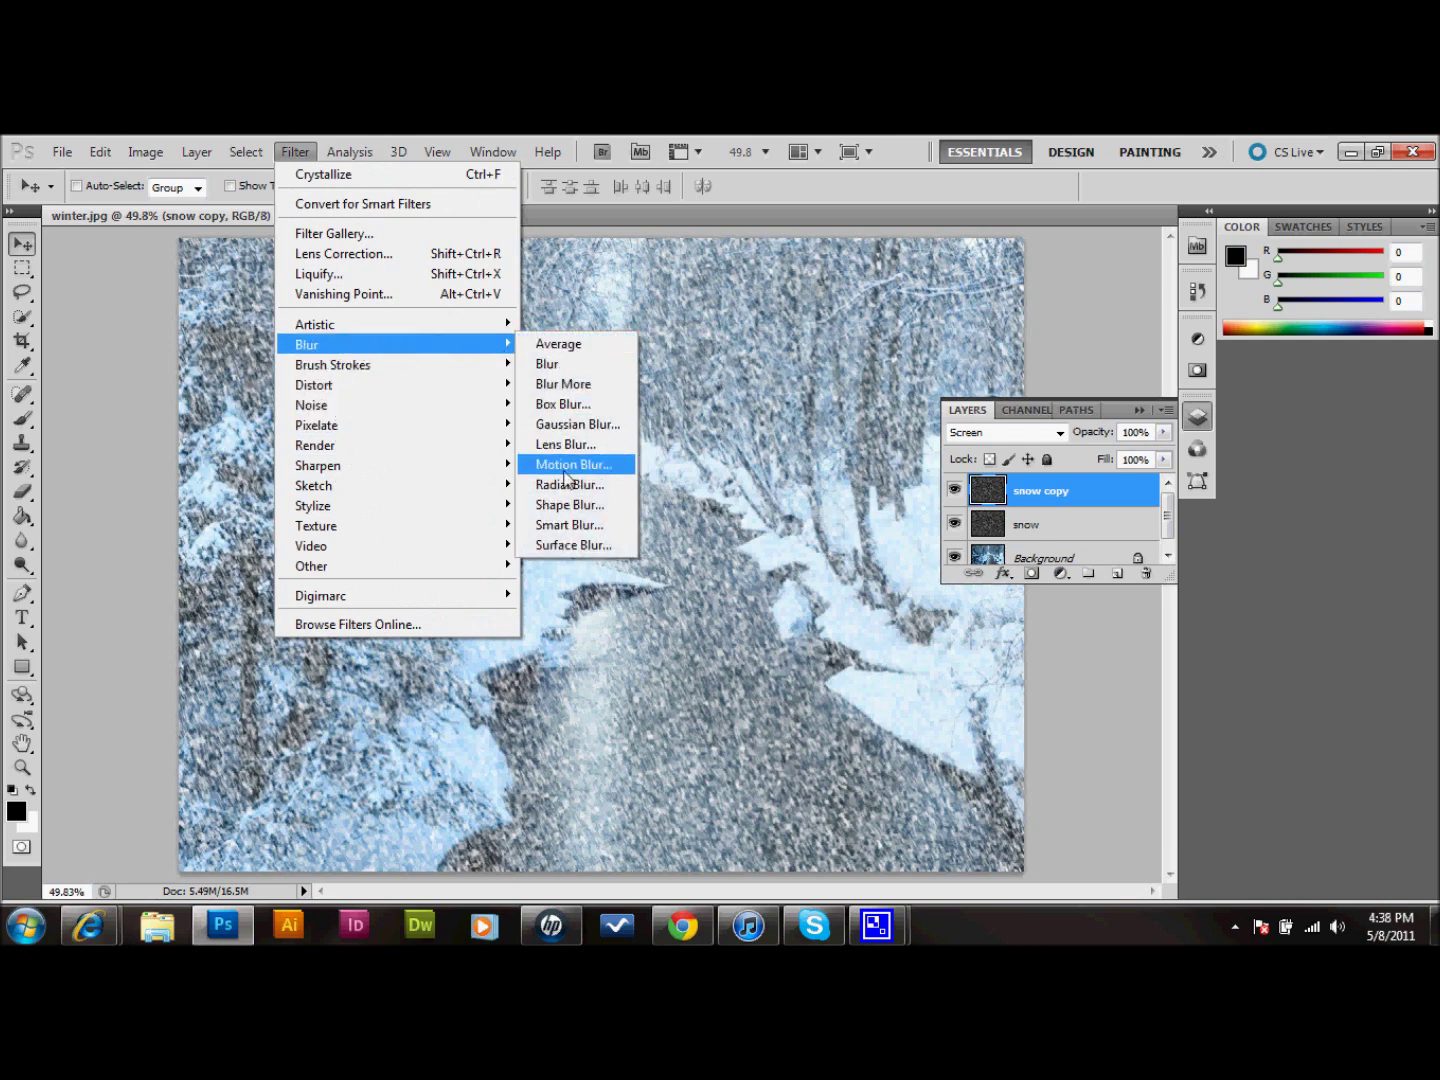
click(572, 466)
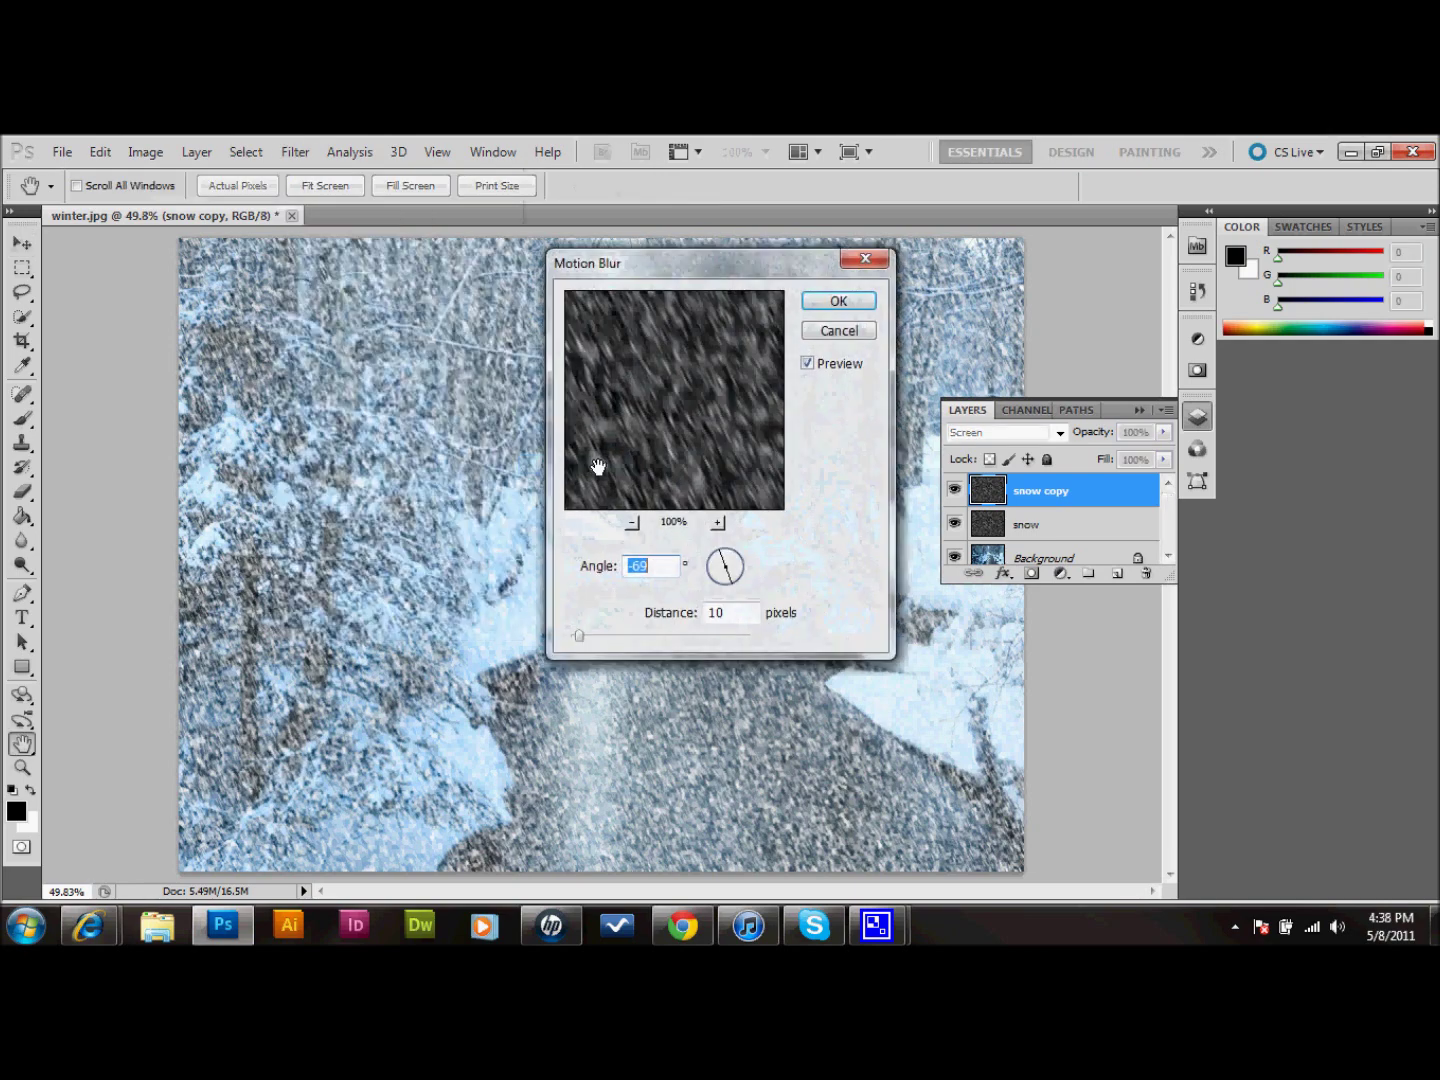
click(838, 302)
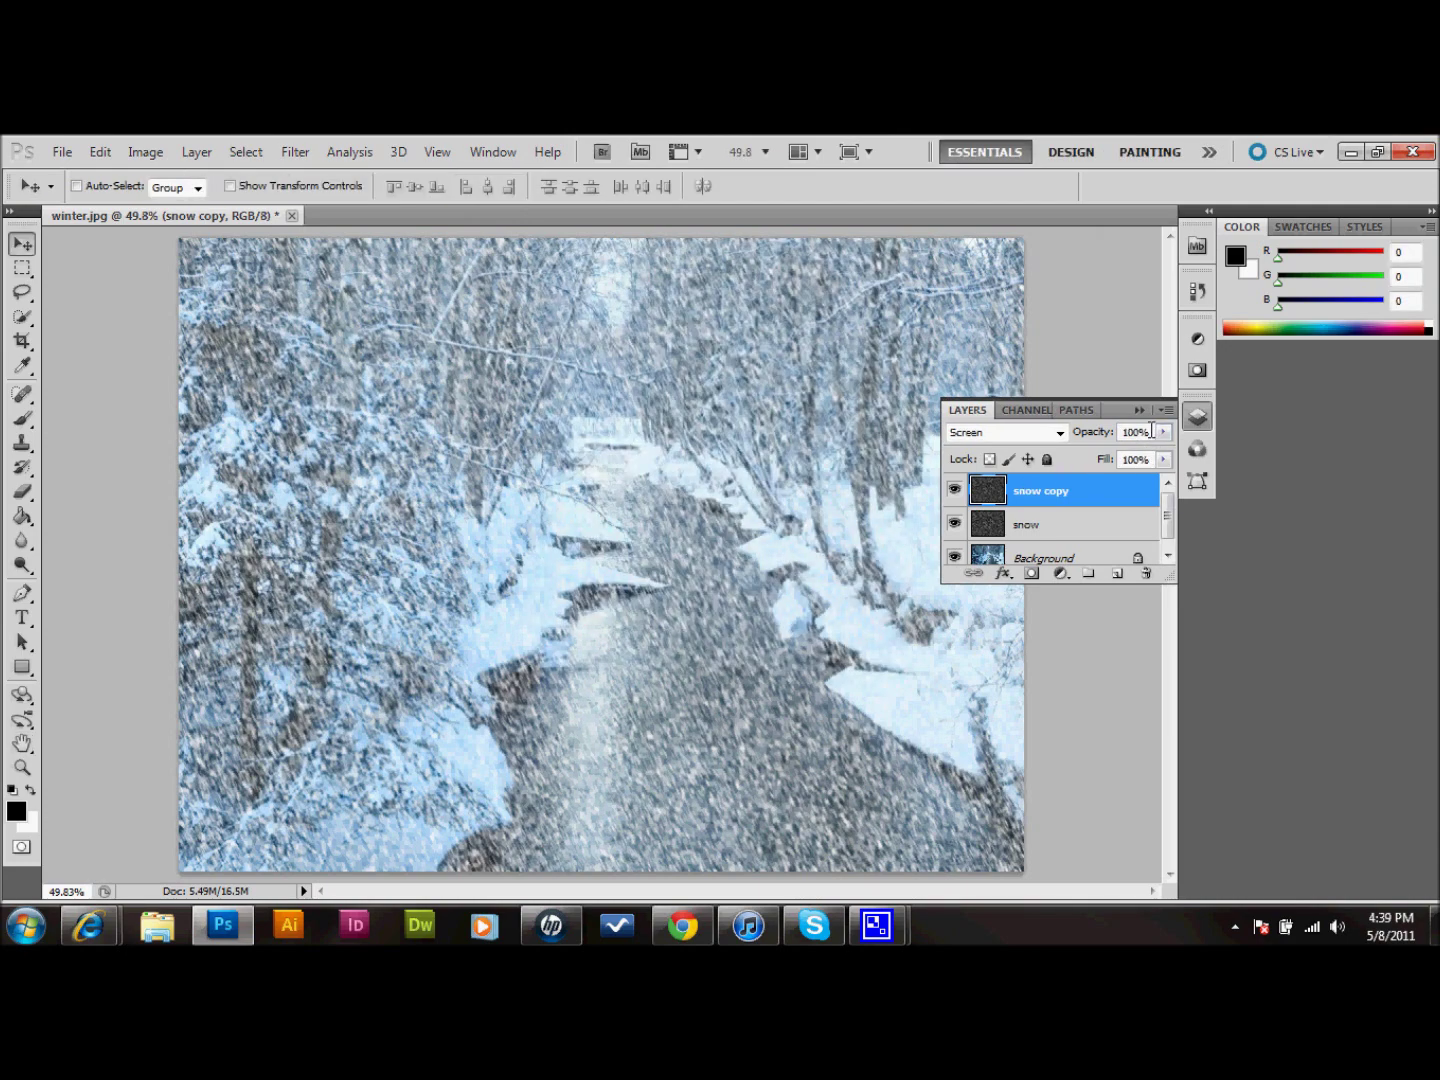
Set the copy's opacity to 35% and hide the snow layer for comparison.
drag(1151, 431, 1093, 431)
text(35)
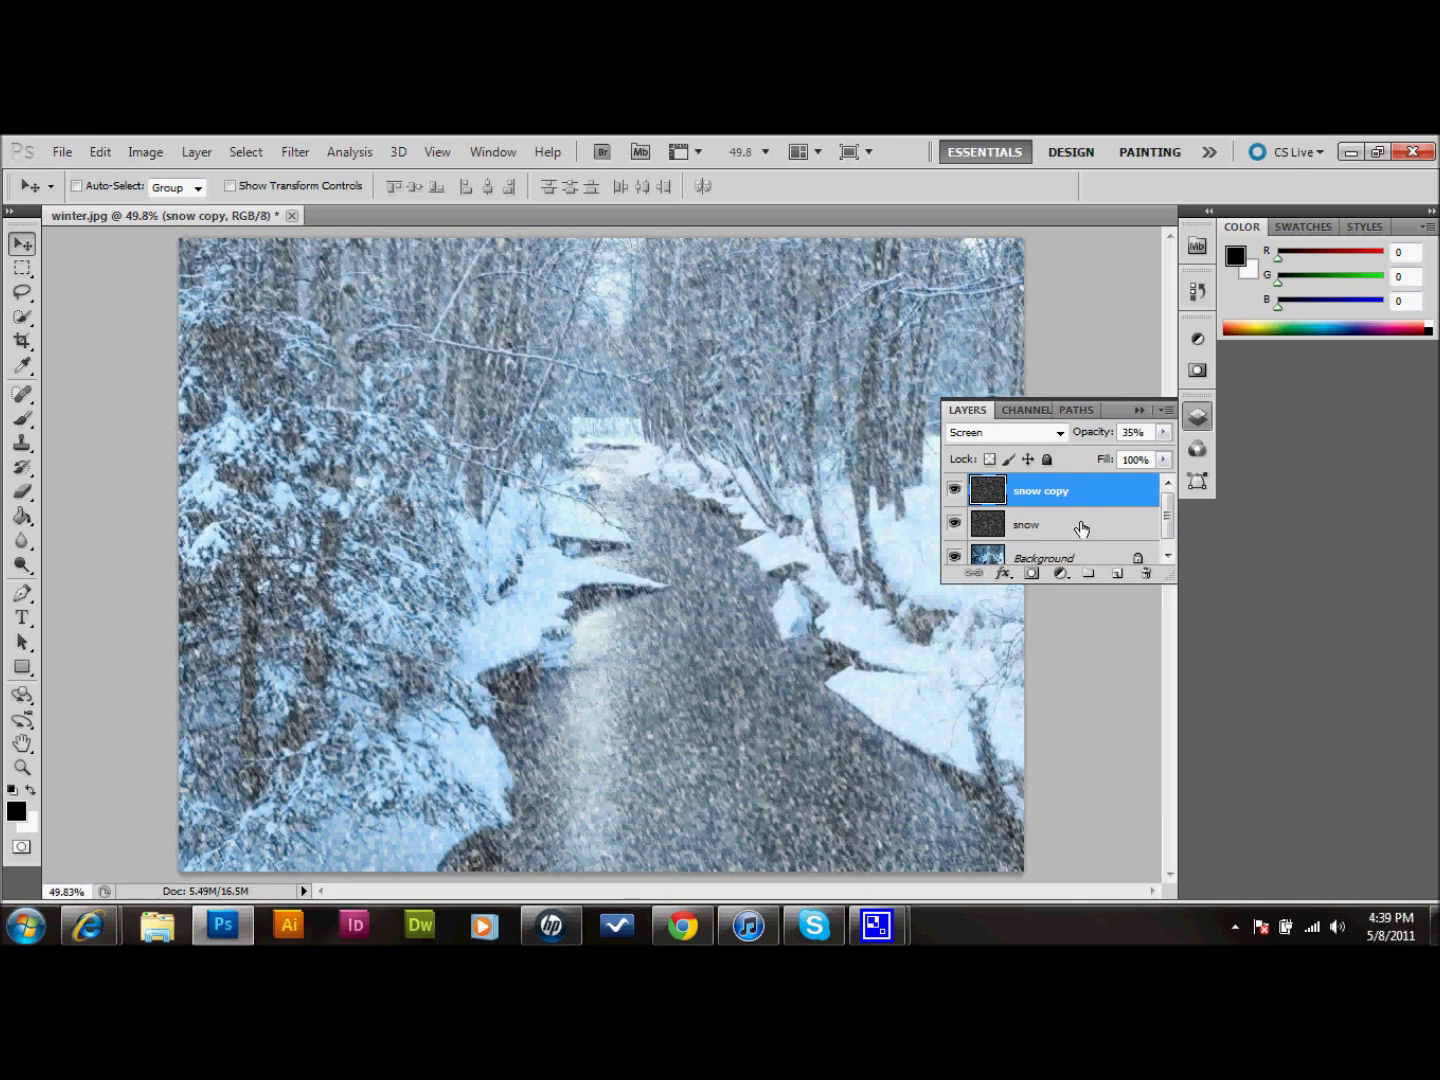
click(955, 524)
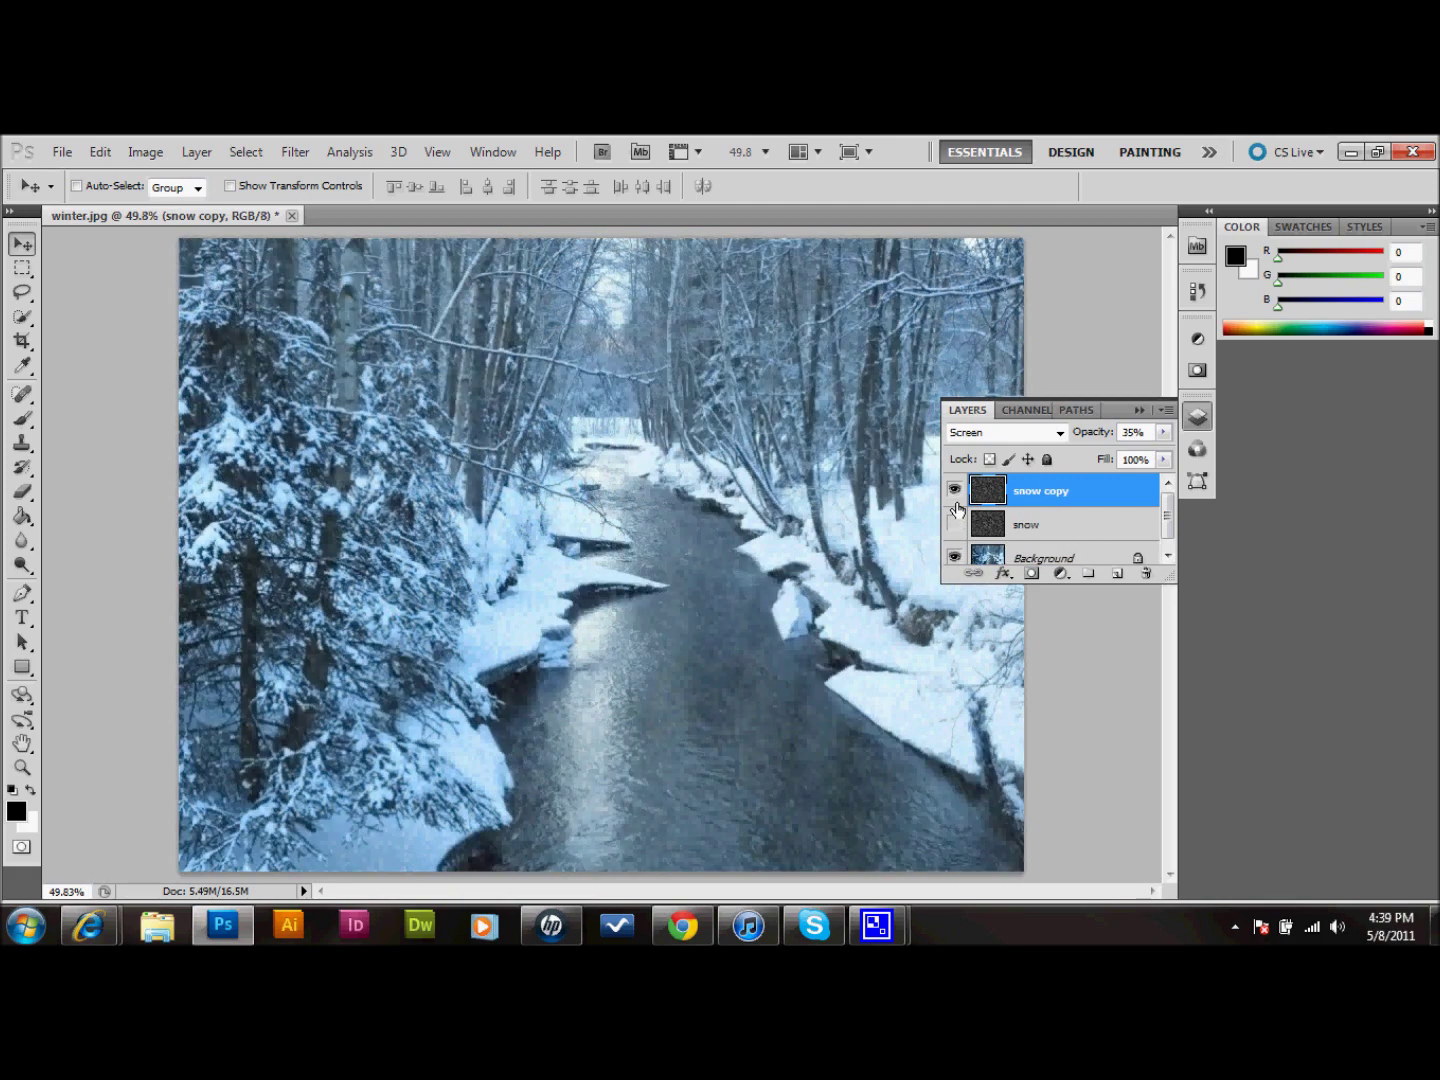
Make the snow layer visible again and collapse the Layers panel.
click(955, 524)
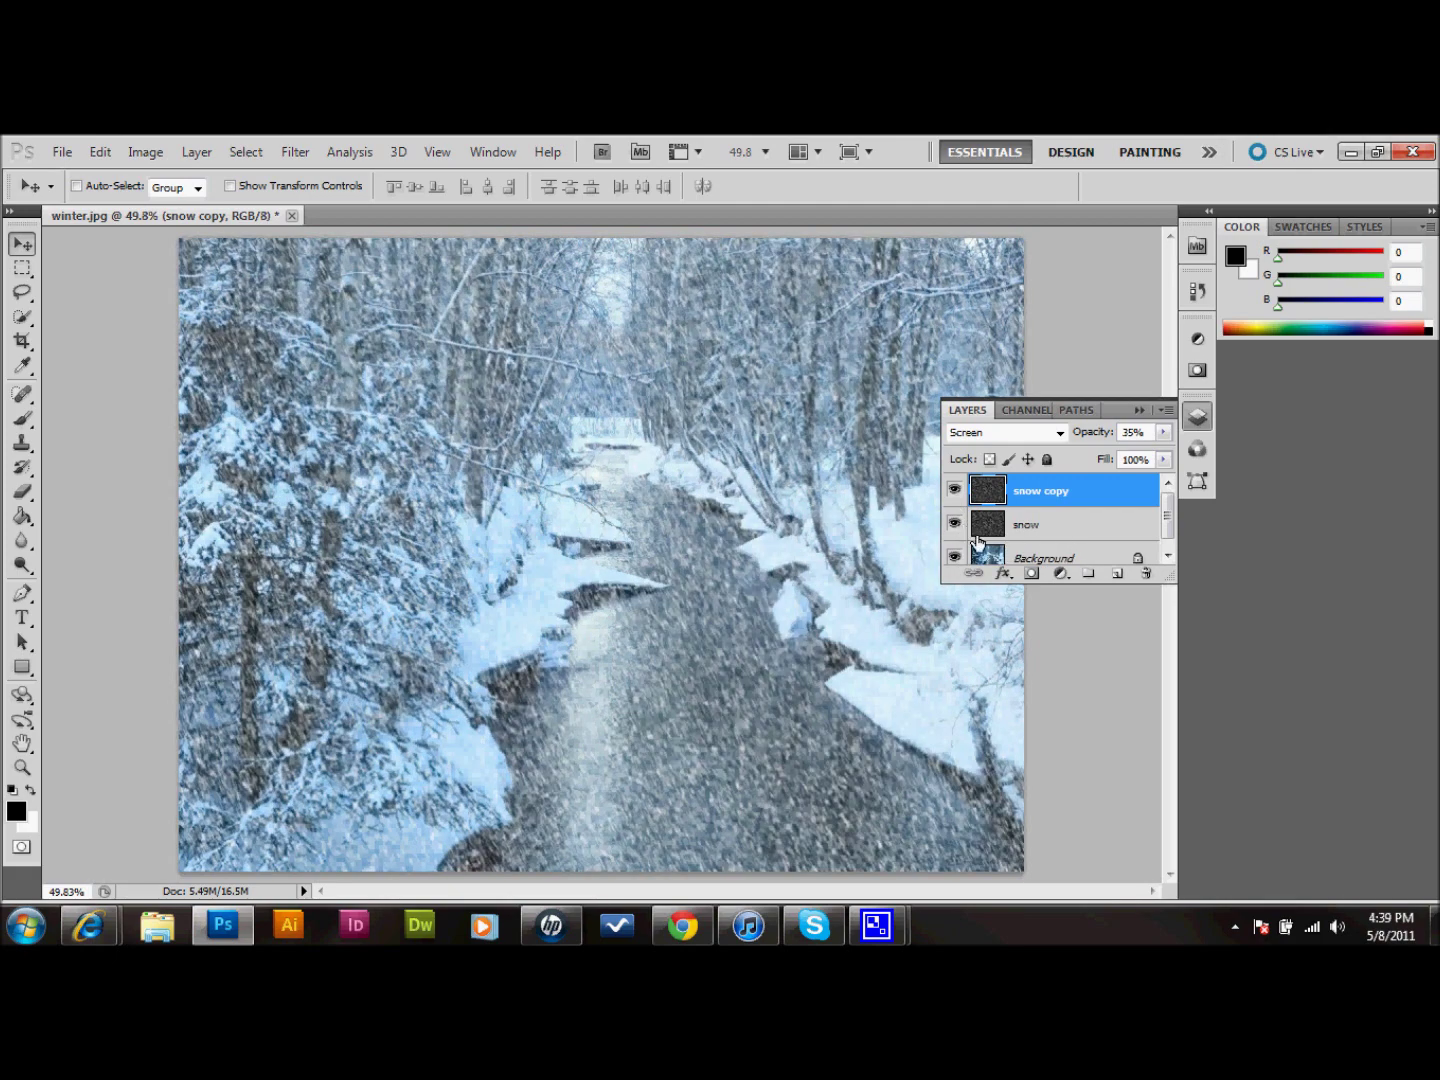
click(1141, 406)
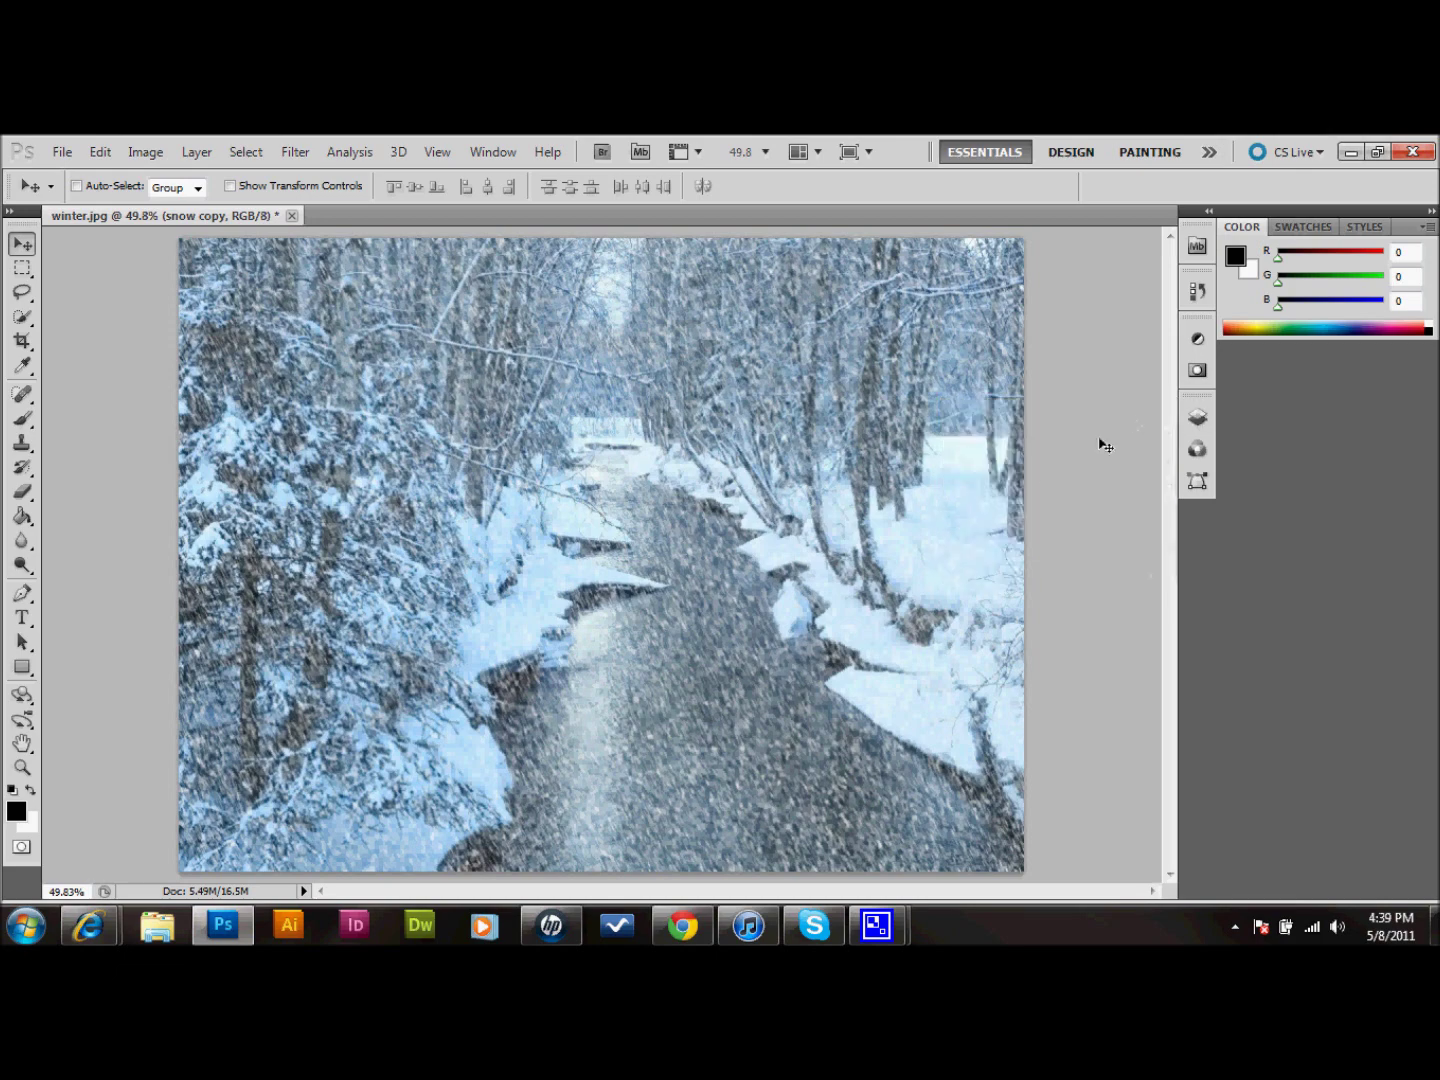